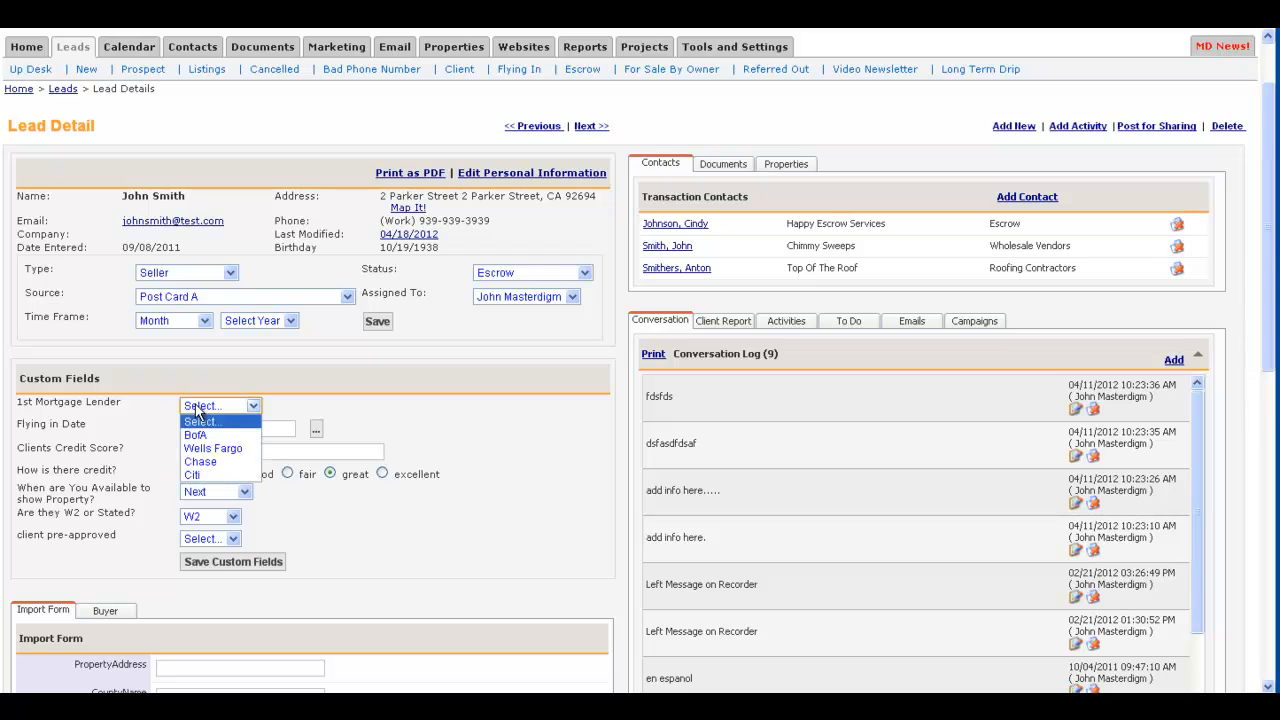
- Set the lead's 1st Mortgage Lender to BofA and the Flying in Date to 2012-01-12
{"action": "left_click", "coordinate": [208, 440]}
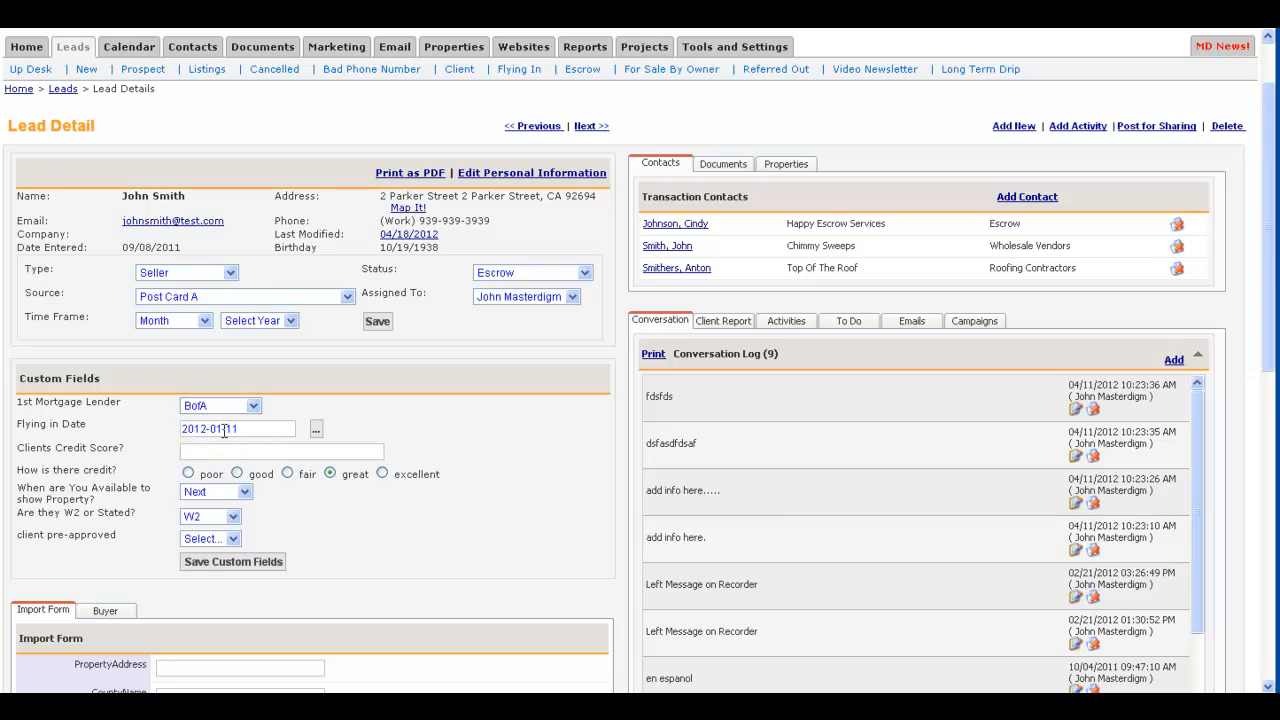
{"action": "left_click", "coordinate": [316, 428]}
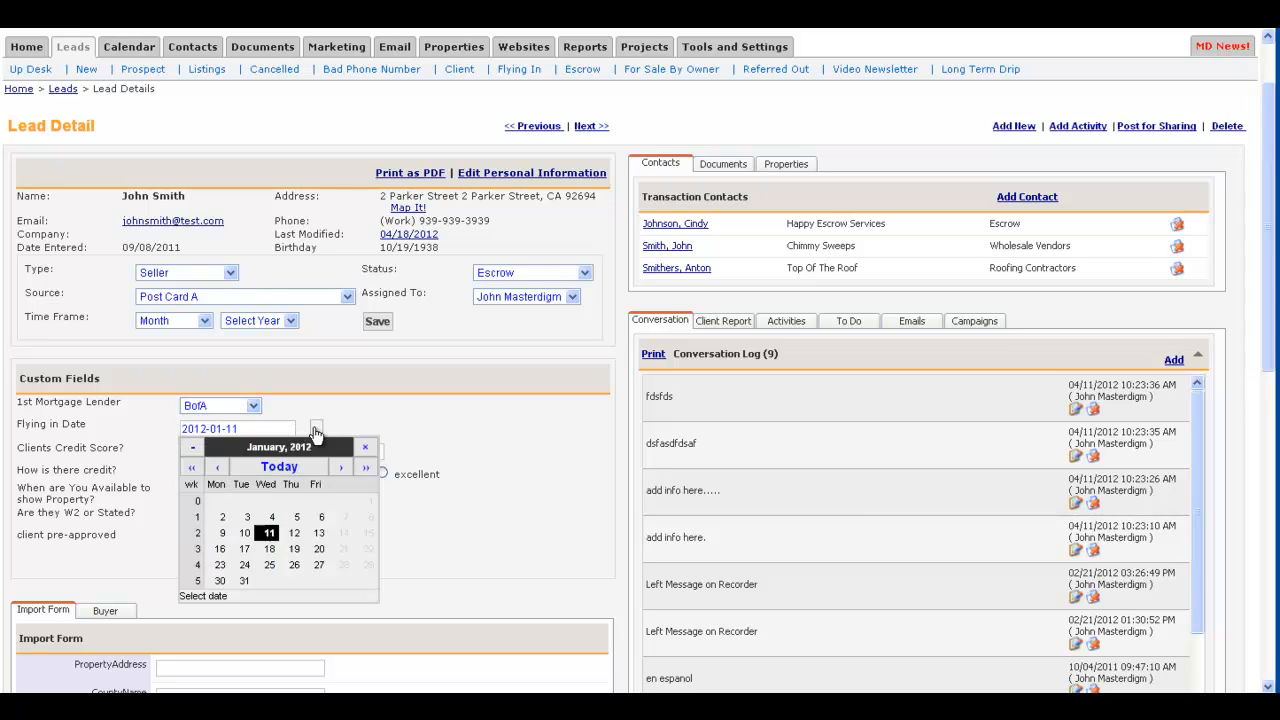
{"action": "left_click", "coordinate": [294, 532]}
{"action": "left_click", "coordinate": [197, 449]}
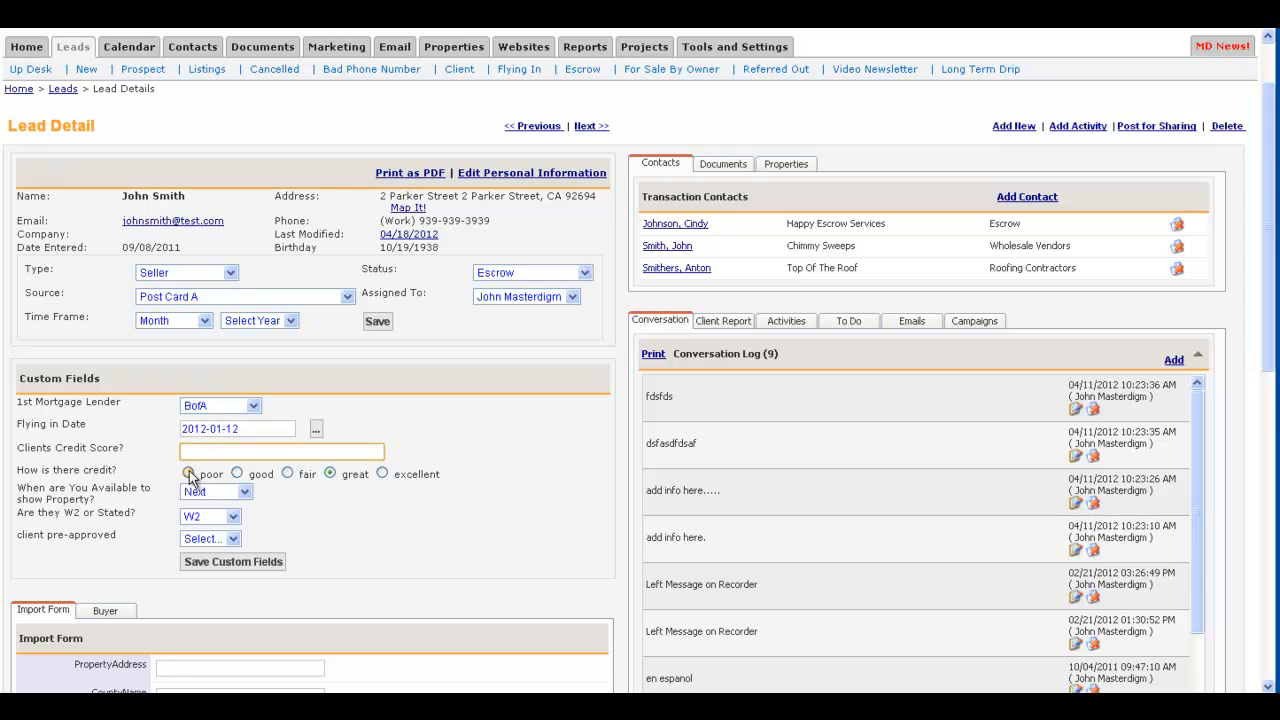
- Choose great for the lead's credit, Tomorrow for property showing availability, and Stated for the W2 or Stated question
{"action": "left_click", "coordinate": [237, 473]}
{"action": "left_click", "coordinate": [330, 473]}
{"action": "left_click", "coordinate": [204, 486]}
{"action": "left_click", "coordinate": [200, 519]}
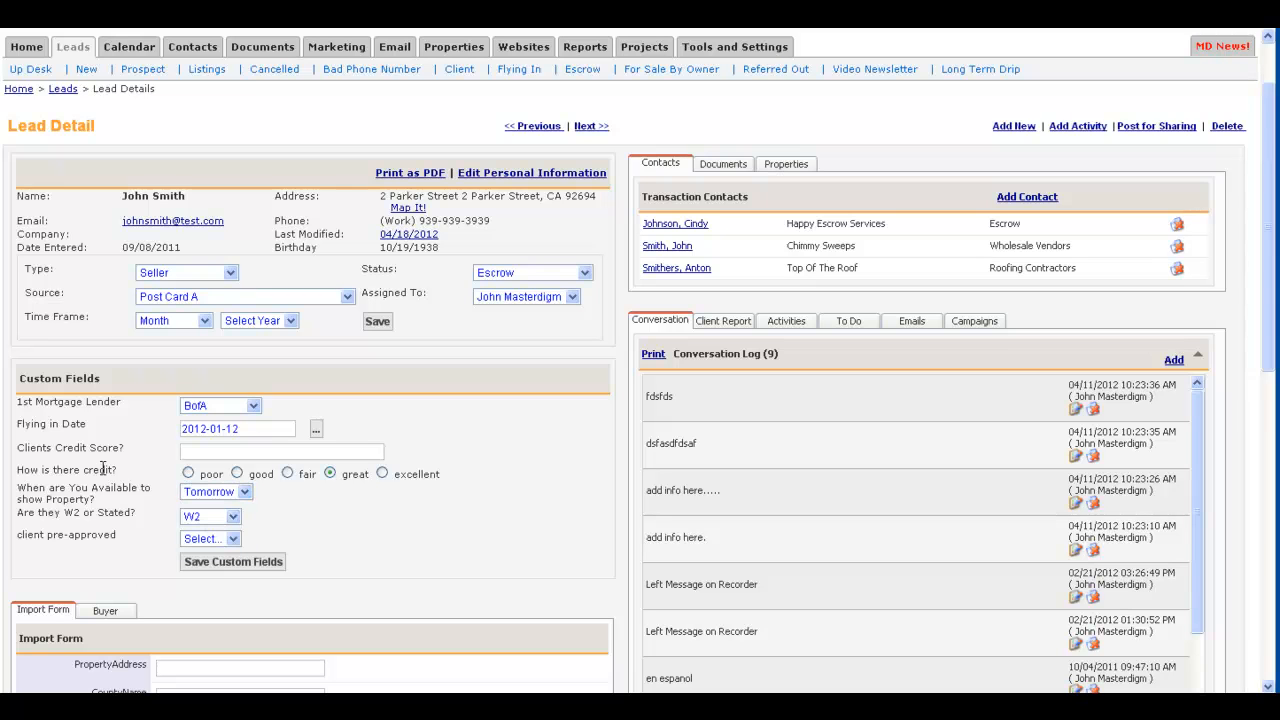
{"action": "left_click", "coordinate": [206, 516]}
{"action": "left_click", "coordinate": [200, 566]}
- Open the lead custom fields management in the settings and start adding a new field
{"action": "scroll", "coordinate": [444, 532], "scroll_direction": "up", "scroll_amount": 2}
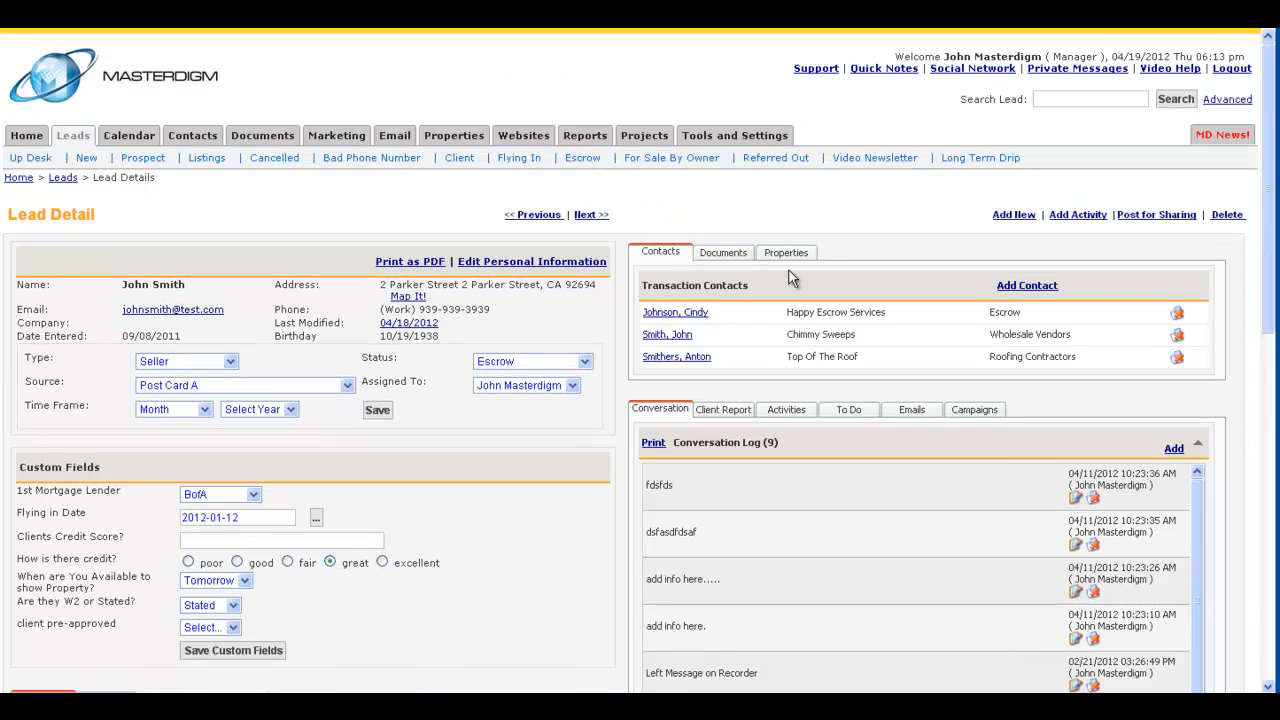
{"action": "left_click_drag", "start_coordinate": [1107, 56], "coordinate": [1043, 52]}
{"action": "left_click", "coordinate": [728, 140]}
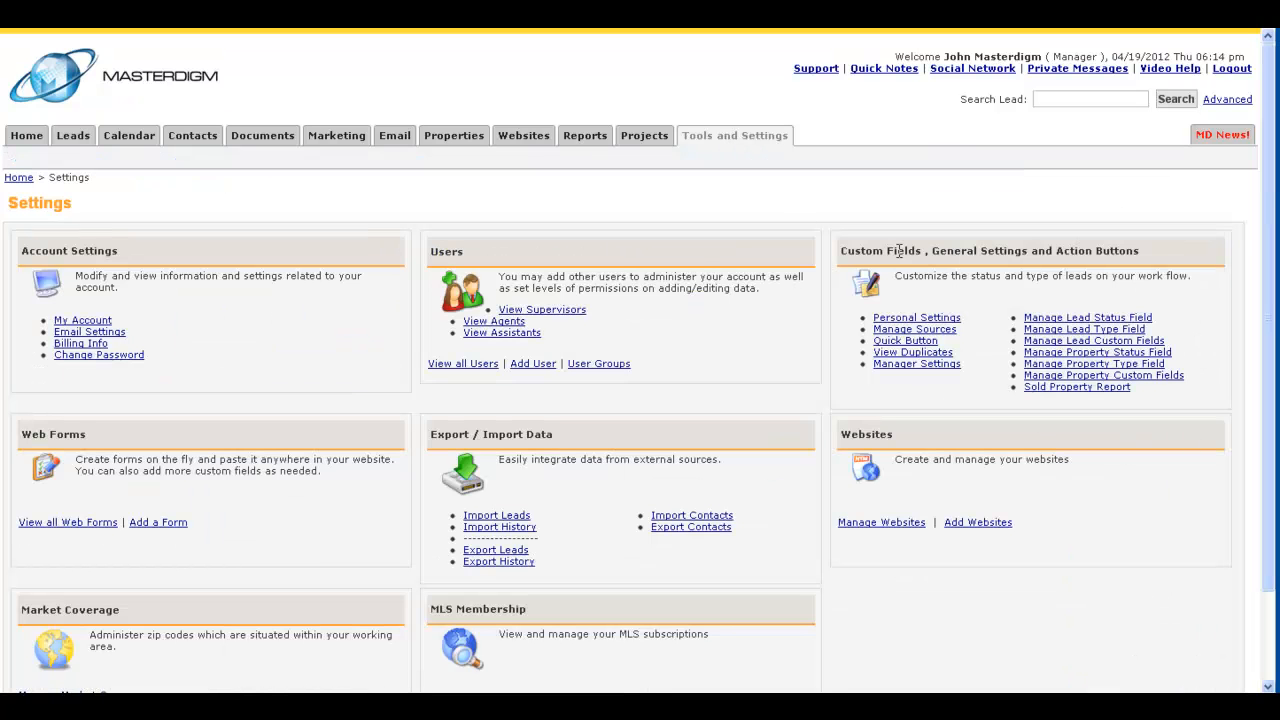
{"action": "left_click", "coordinate": [1047, 342]}
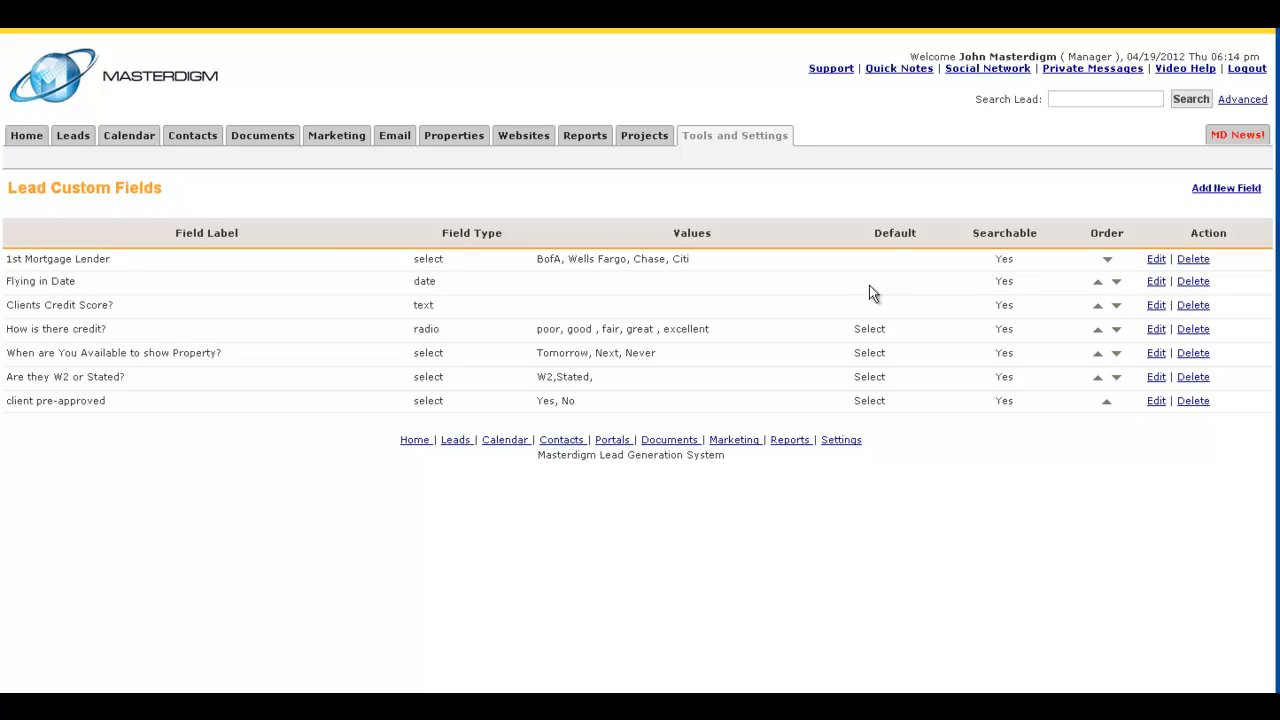
{"action": "left_click", "coordinate": [1228, 196]}
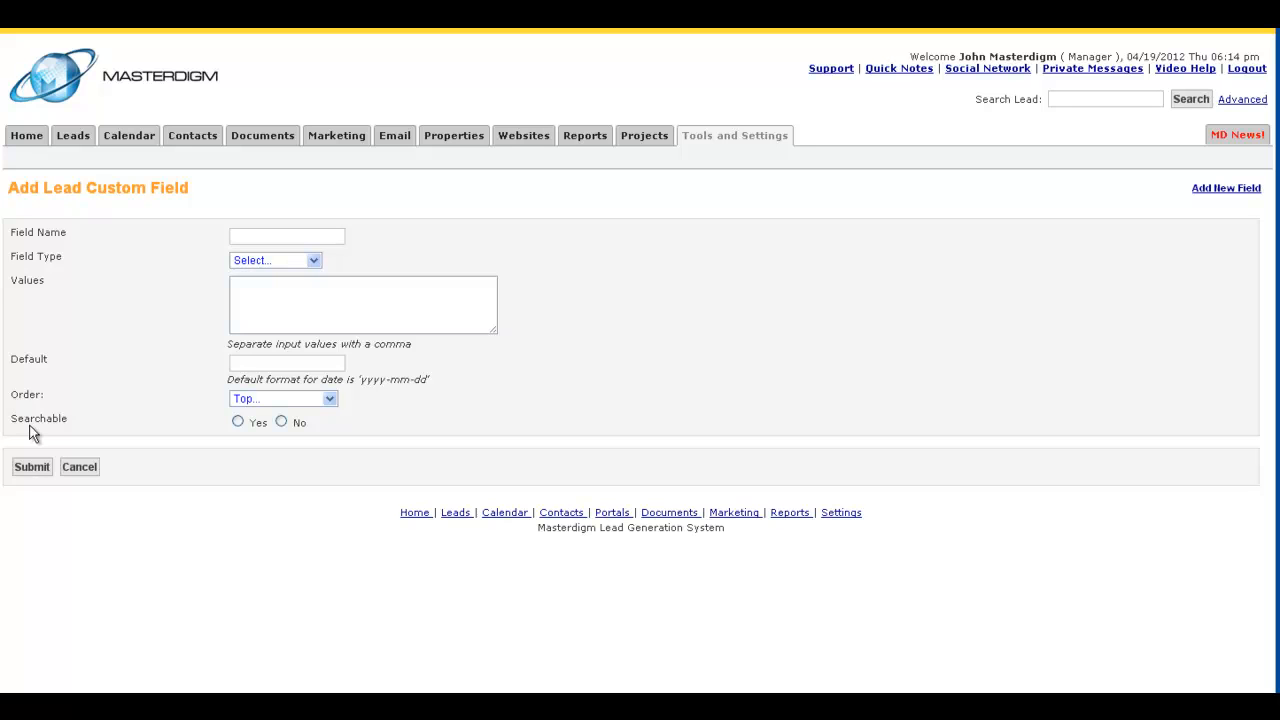
- Make the new custom field searchable and name it "Property Downpayment?"
{"action": "left_click", "coordinate": [237, 422]}
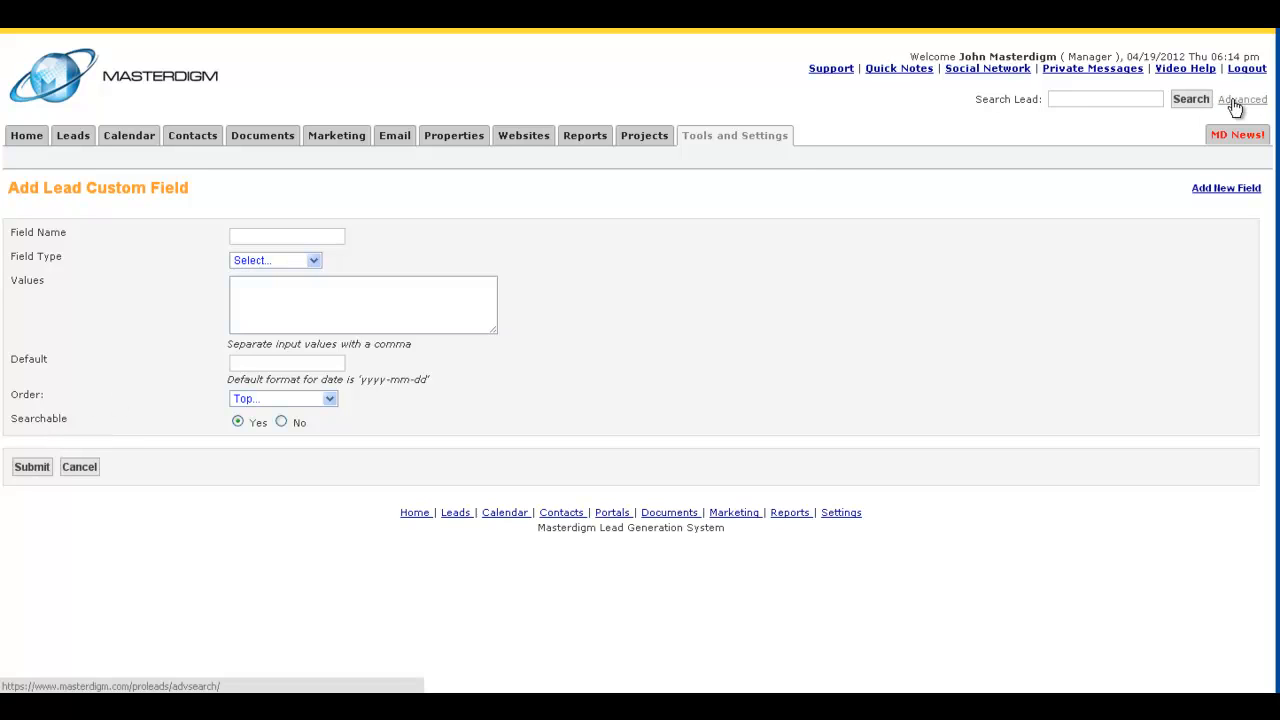
{"action": "left_click", "coordinate": [256, 234]}
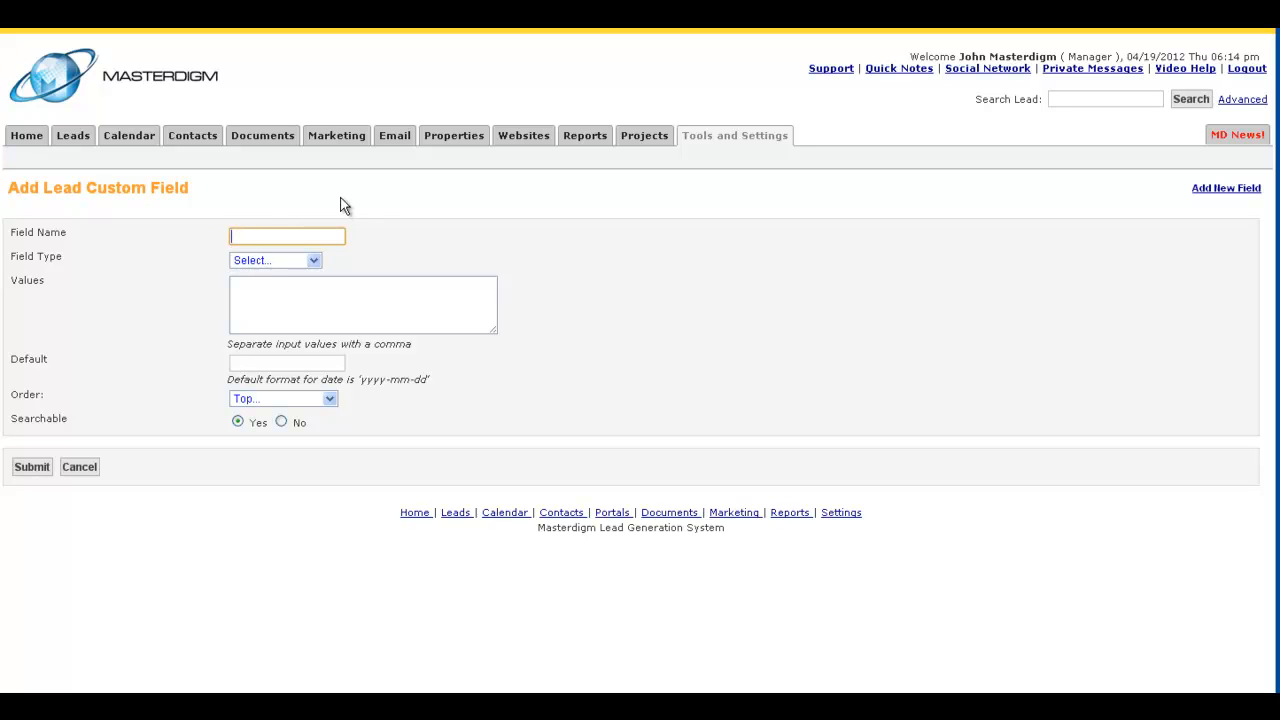
{"action": "type", "text": "Property Downpayment?"}
{"action": "left_click", "coordinate": [240, 232]}
{"action": "key", "text": "End"}
{"action": "key", "text": "BackSpace"}
- Make the field a Select Box with the values 0-10%, 10-20%, 20-30%, 30+% and Full Cash Offer
{"action": "left_click", "coordinate": [273, 260]}
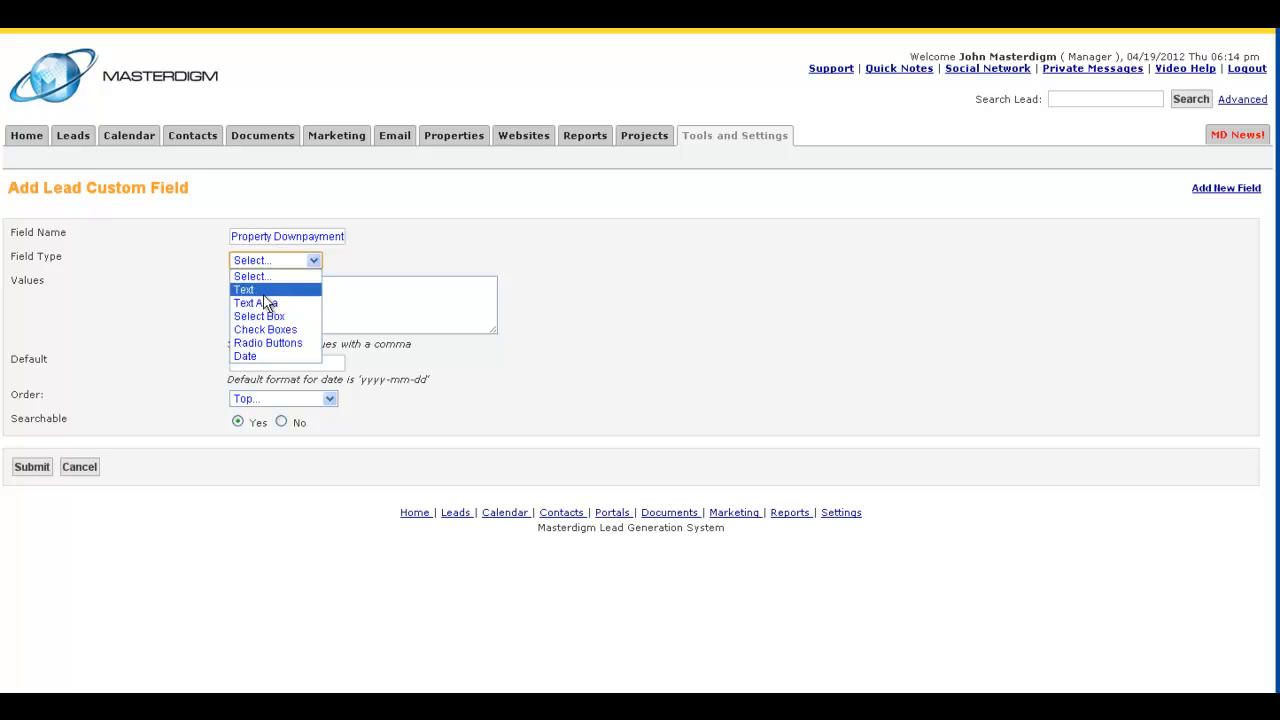
{"action": "left_click", "coordinate": [250, 318]}
{"action": "left_click", "coordinate": [258, 310]}
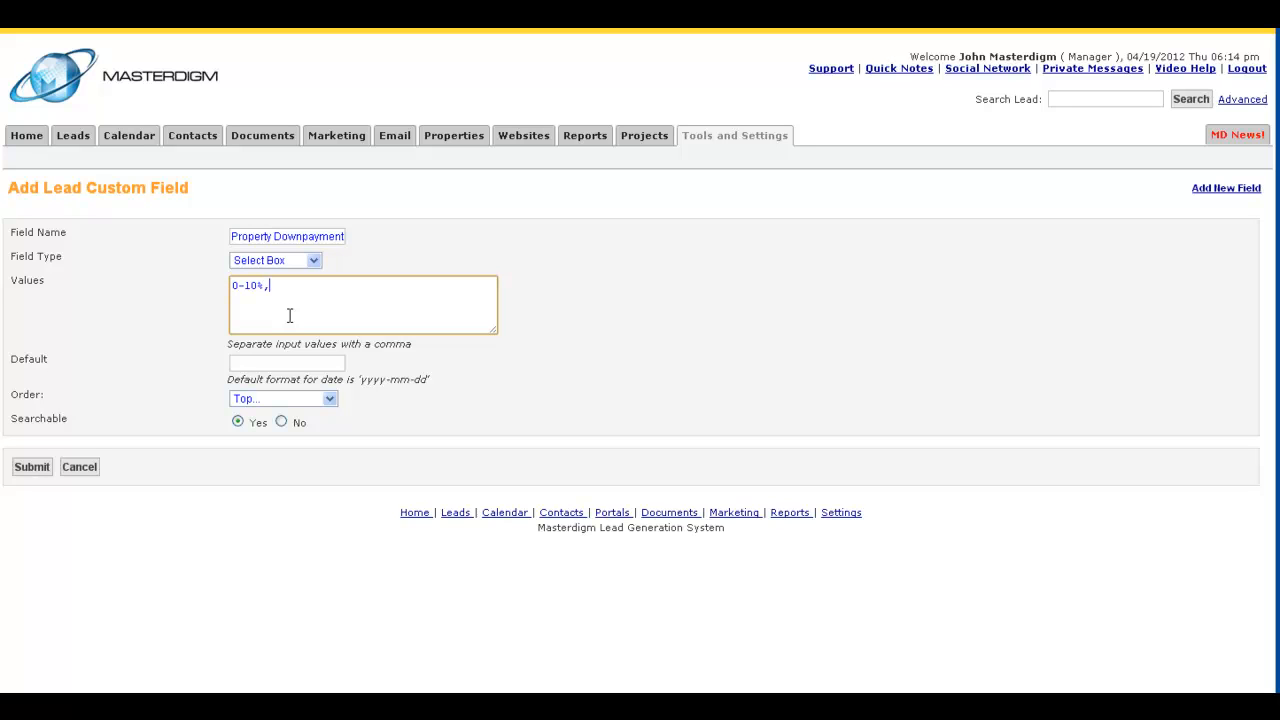
{"action": "type", "text": "0-10%,10-20%,20-30%,30+%,Full Cash Offer"}
- Set the field's default to "Select", keep its order at Top, and submit the new custom field
{"action": "left_click", "coordinate": [261, 362]}
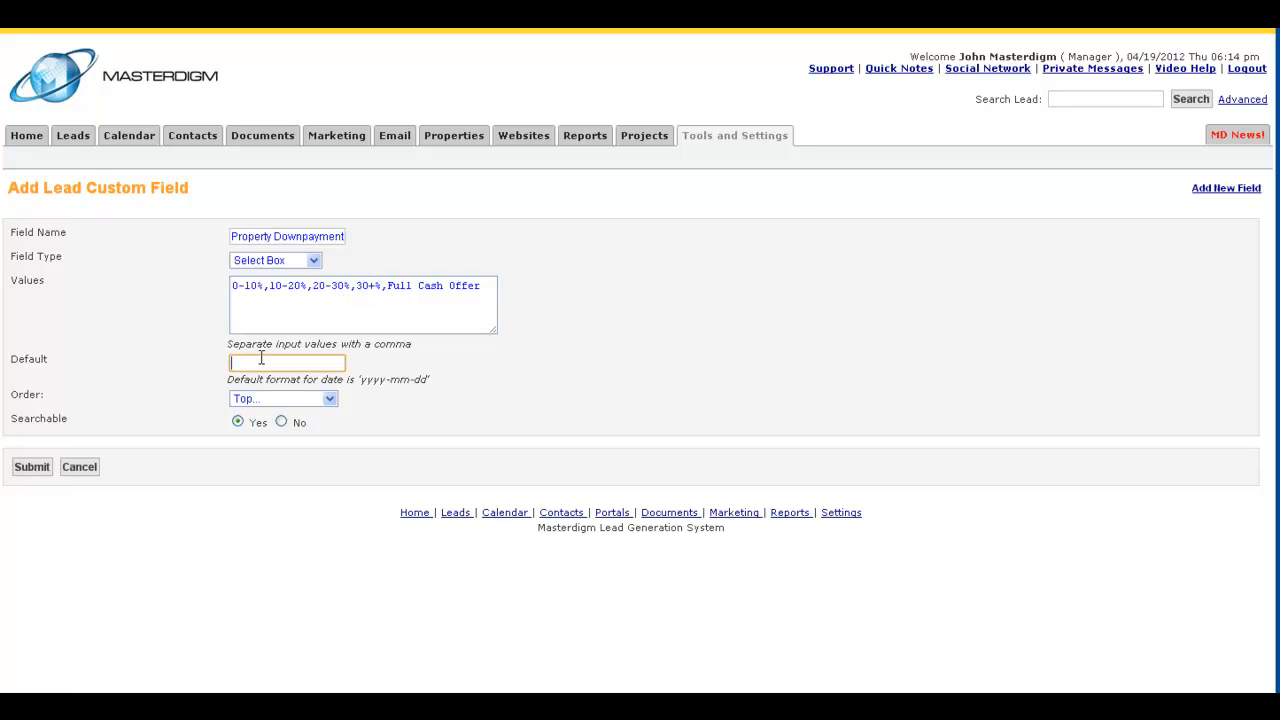
{"action": "type", "text": "Select"}
{"action": "left_click", "coordinate": [304, 401]}
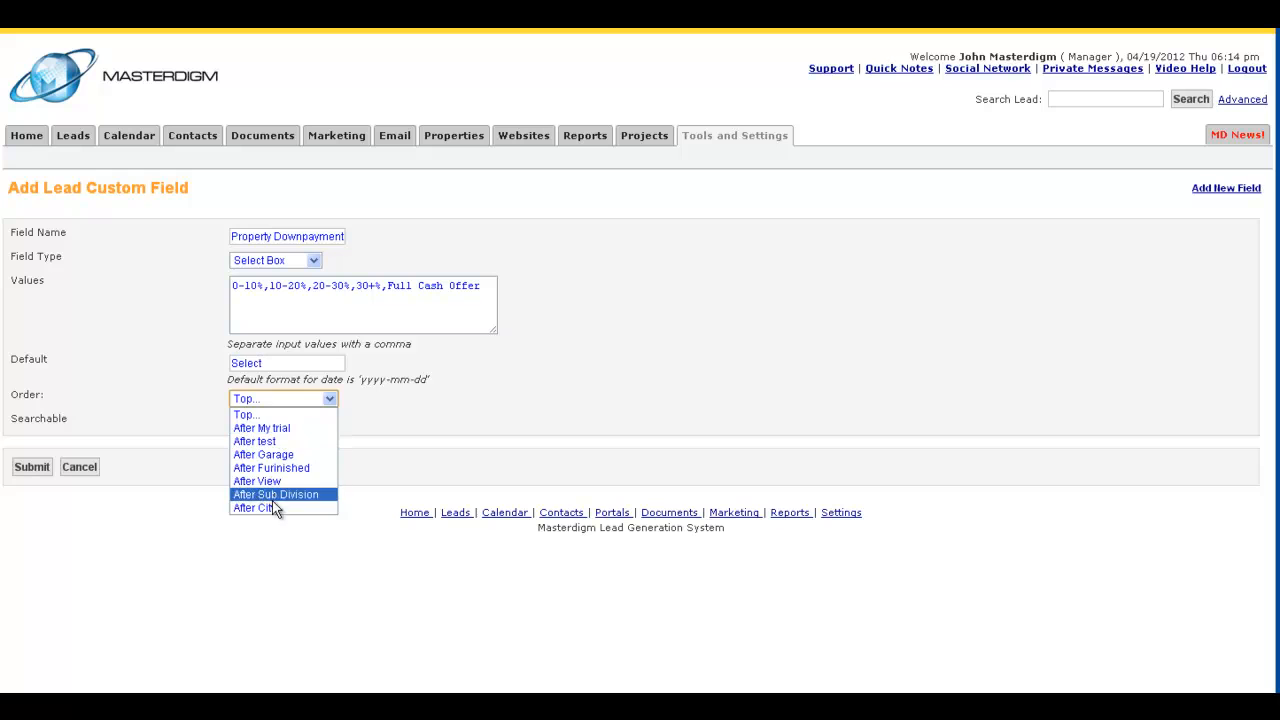
{"action": "left_click", "coordinate": [246, 415]}
{"action": "left_click", "coordinate": [165, 389]}
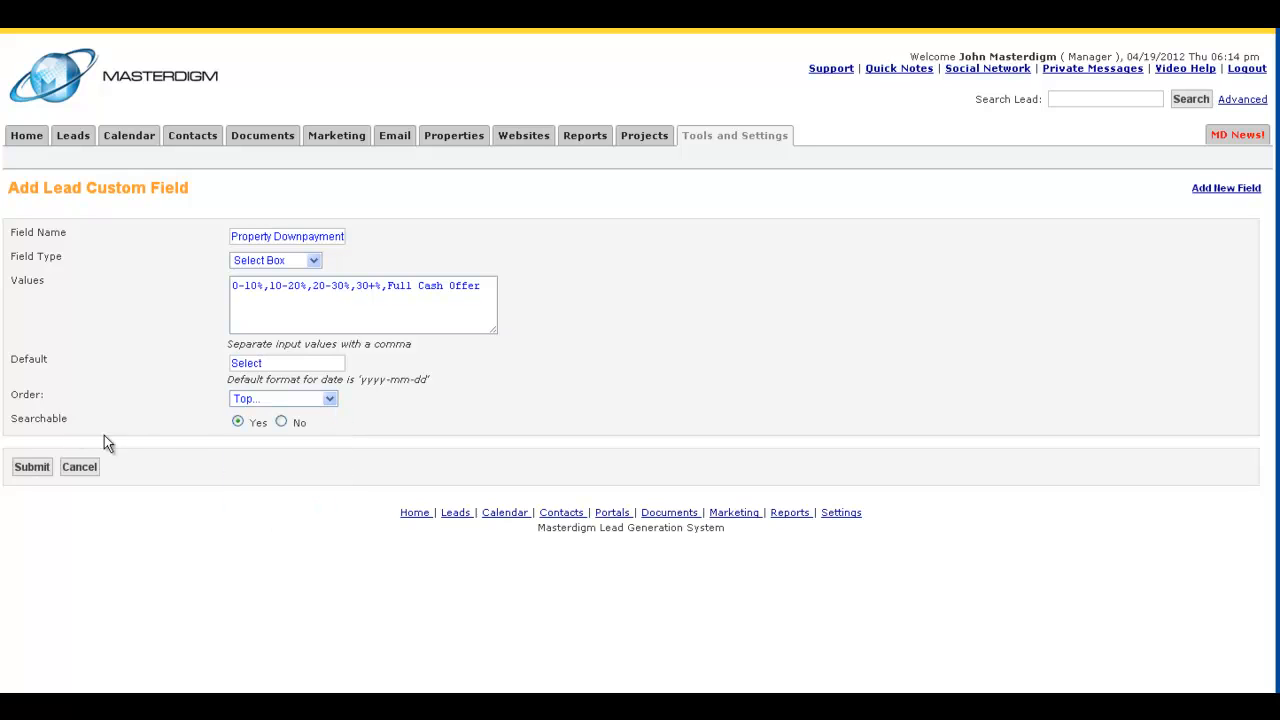
{"action": "left_click", "coordinate": [44, 477]}
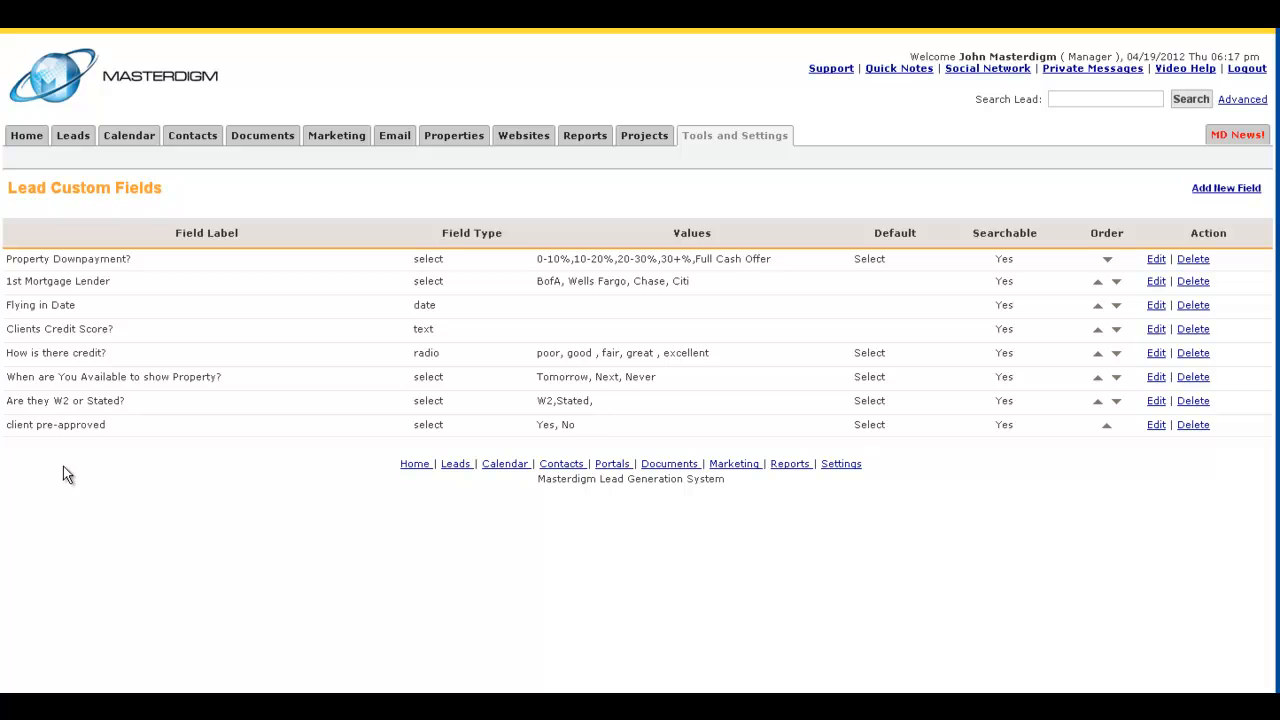
- Open the seller lead's details, set Property Downpayment? to Full Cash Offer, and save the custom fields
{"action": "left_click", "coordinate": [70, 137]}
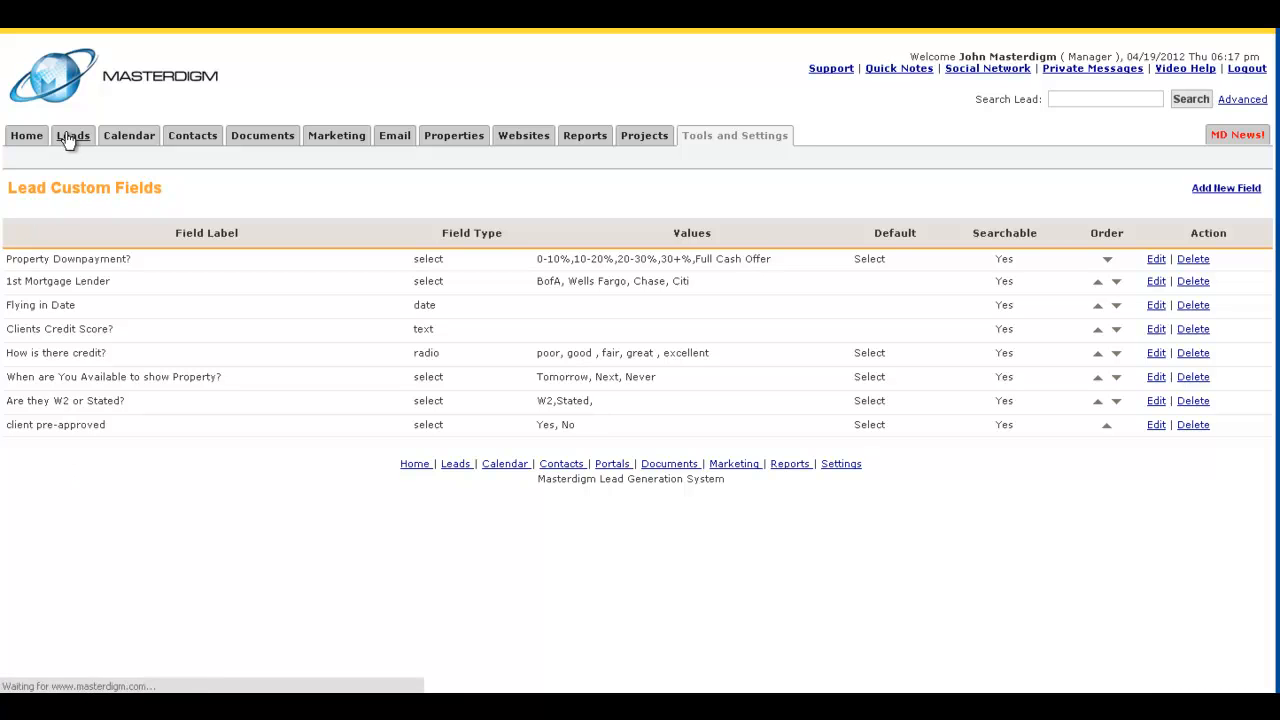
{"action": "left_click", "coordinate": [95, 530]}
{"action": "scroll", "coordinate": [49, 380], "scroll_direction": "down", "scroll_amount": 1}
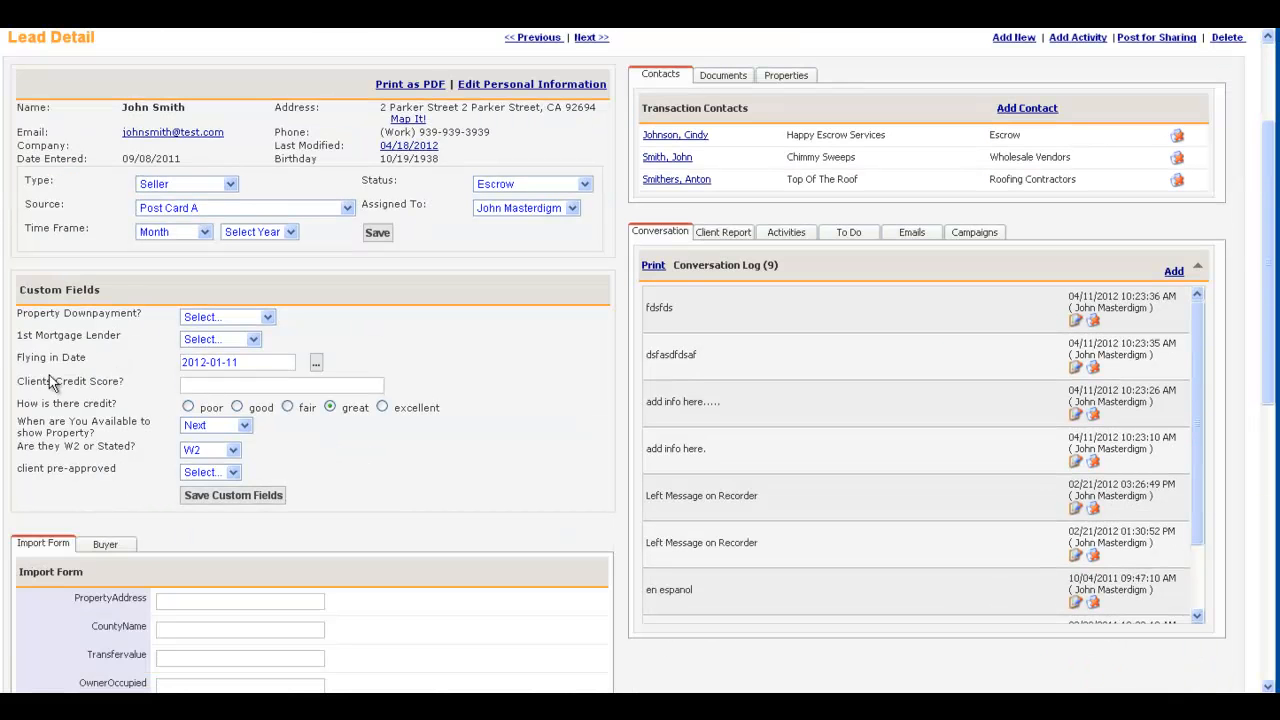
{"action": "left_click", "coordinate": [242, 318]}
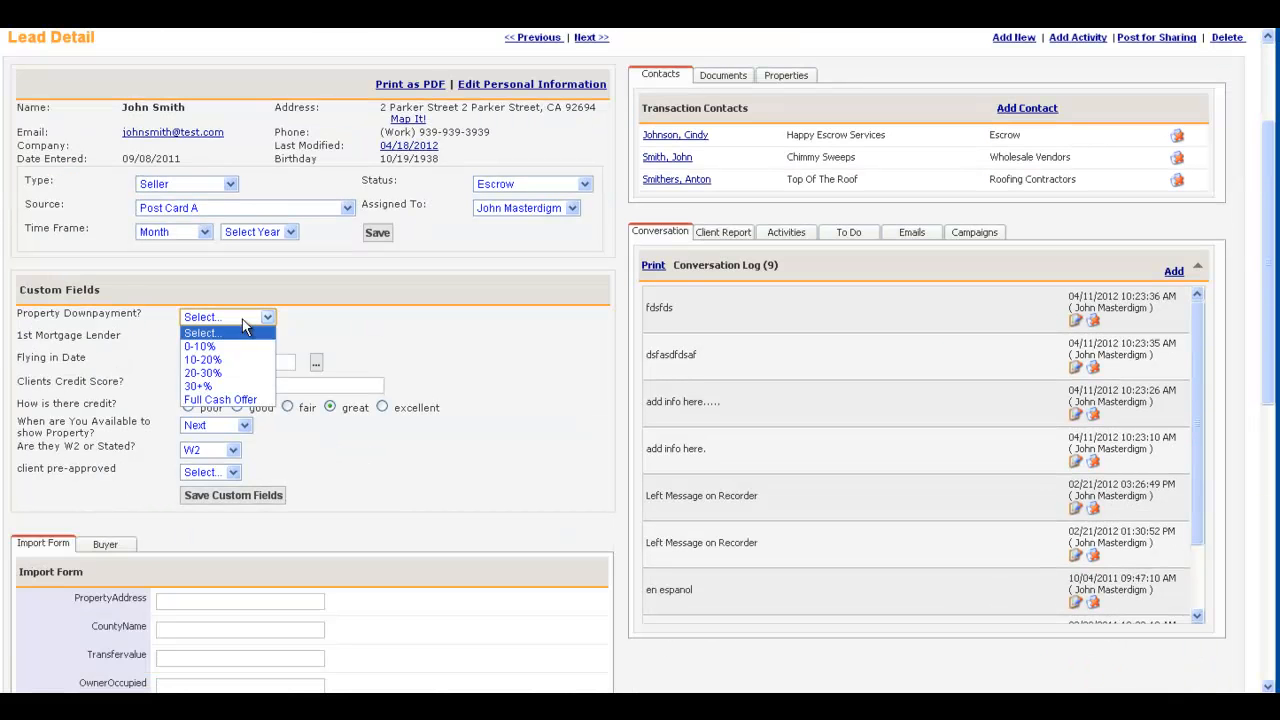
{"action": "left_click", "coordinate": [220, 399]}
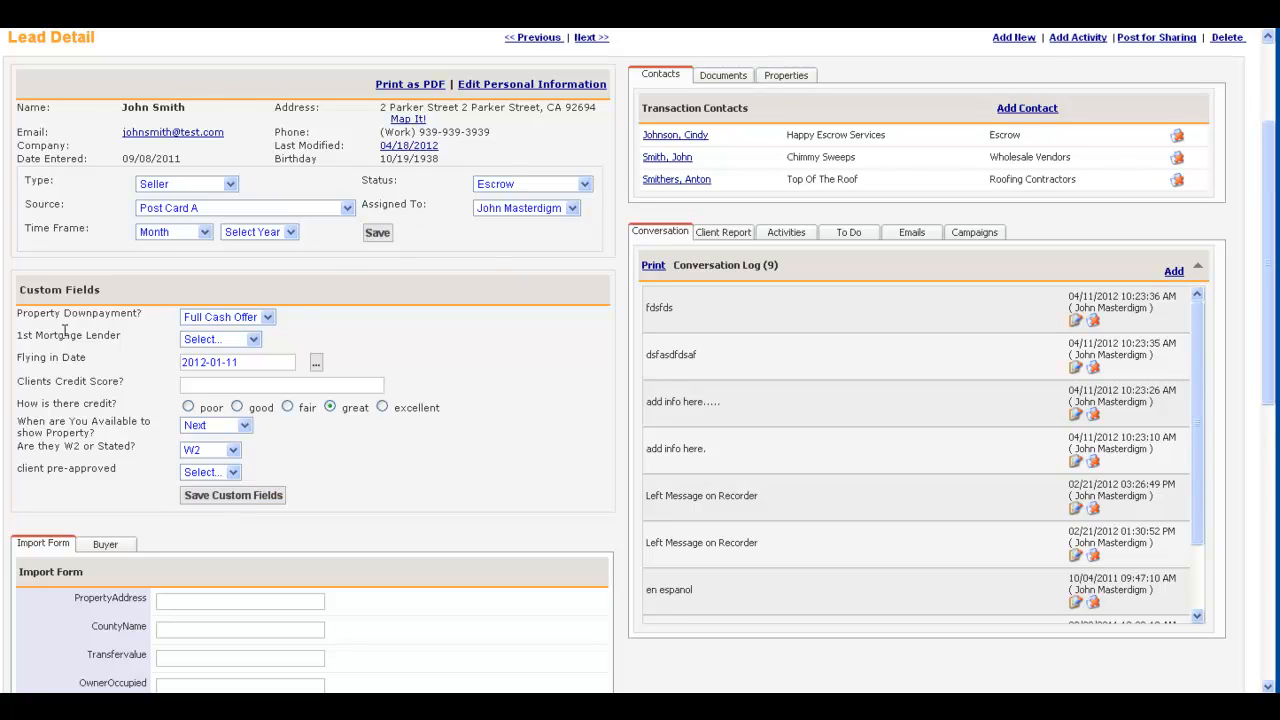
{"action": "left_click", "coordinate": [227, 505]}
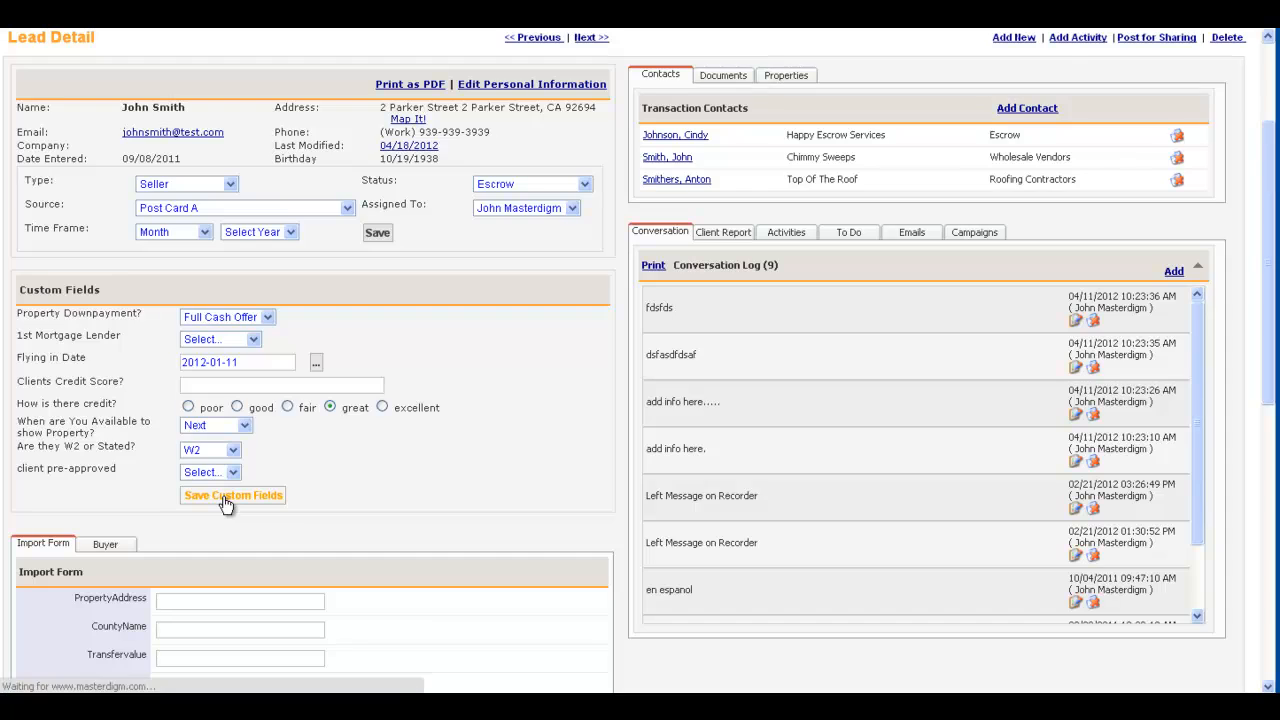
- Run an advanced lead search for leads whose Property Downpayment? is Full Cash Offer
{"action": "scroll", "coordinate": [228, 470], "scroll_direction": "down", "scroll_amount": 2}
{"action": "scroll", "coordinate": [260, 455], "scroll_direction": "up", "scroll_amount": 2}
{"action": "scroll", "coordinate": [153, 436], "scroll_direction": "down", "scroll_amount": 4}
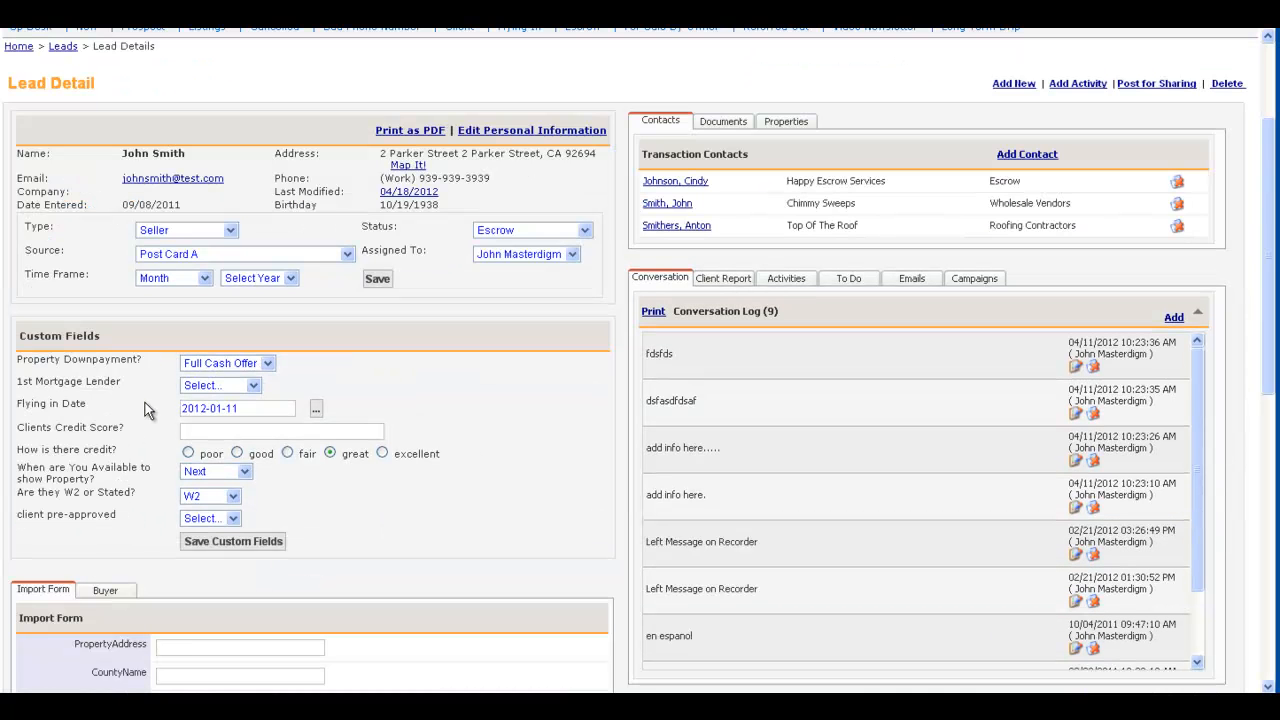
{"action": "scroll", "coordinate": [306, 418], "scroll_direction": "up", "scroll_amount": 3}
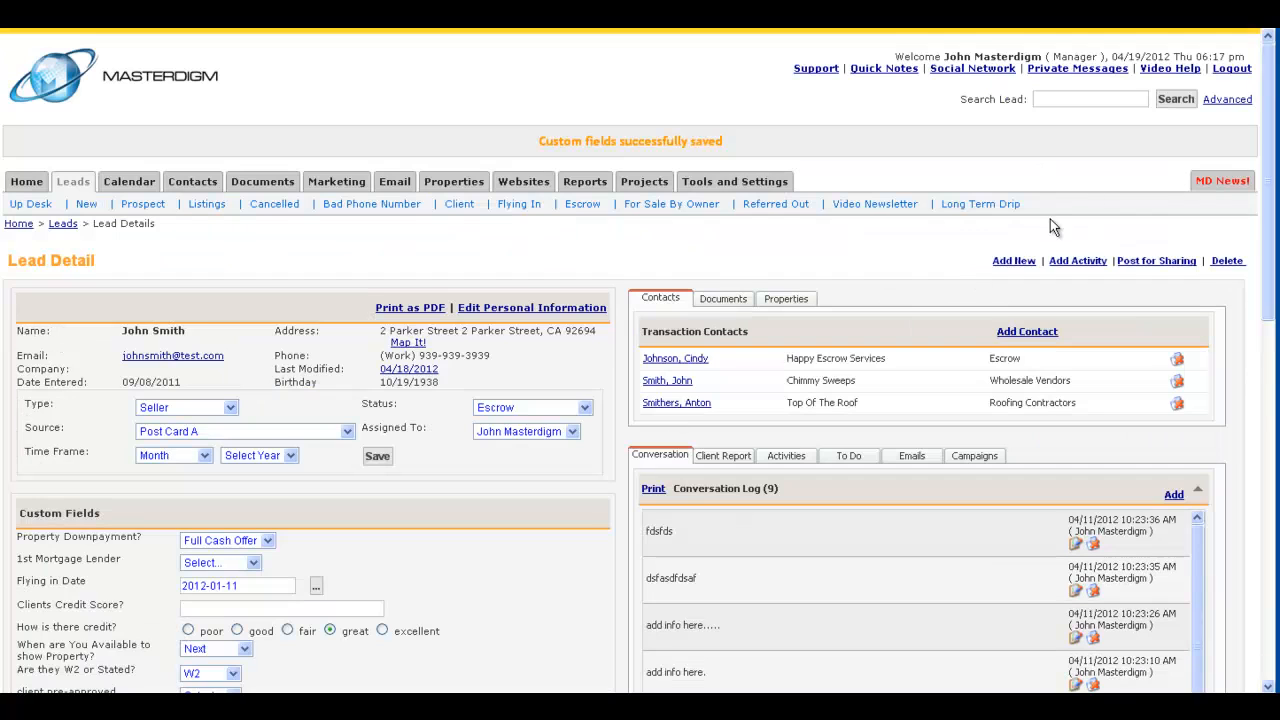
{"action": "left_click", "coordinate": [1226, 101]}
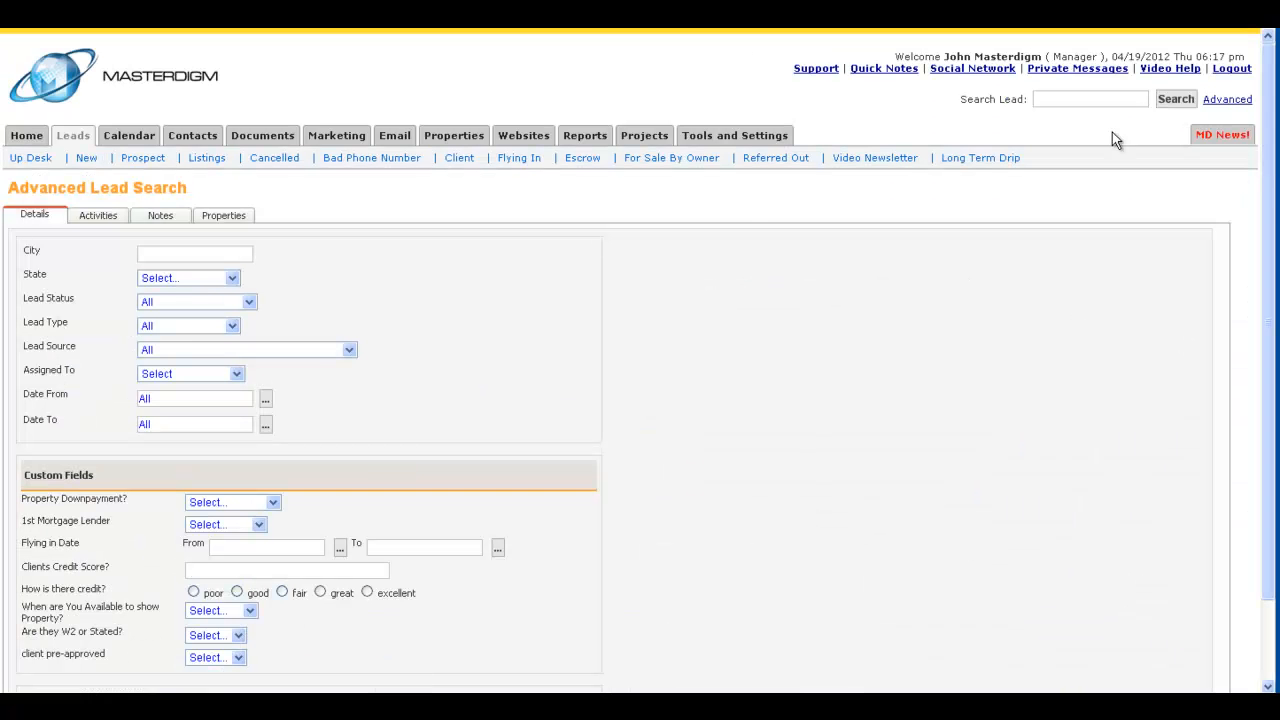
{"action": "scroll", "coordinate": [94, 456], "scroll_direction": "down", "scroll_amount": 2}
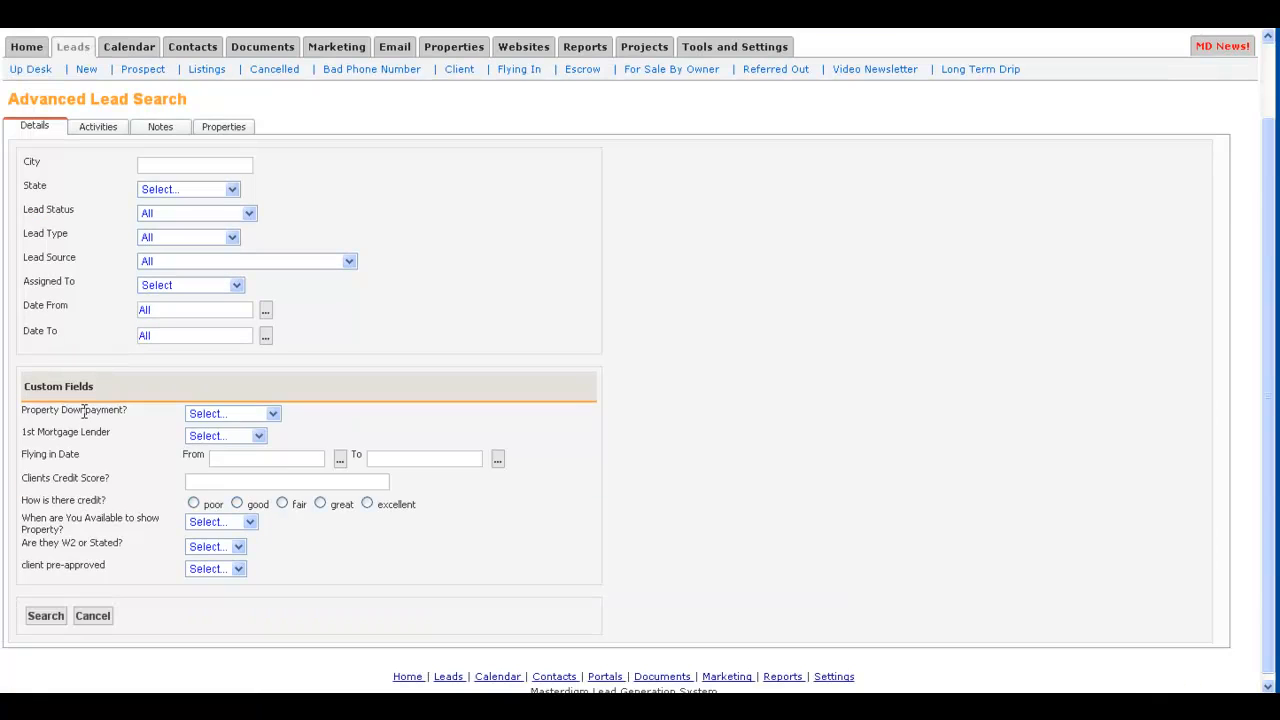
{"action": "left_click", "coordinate": [212, 418]}
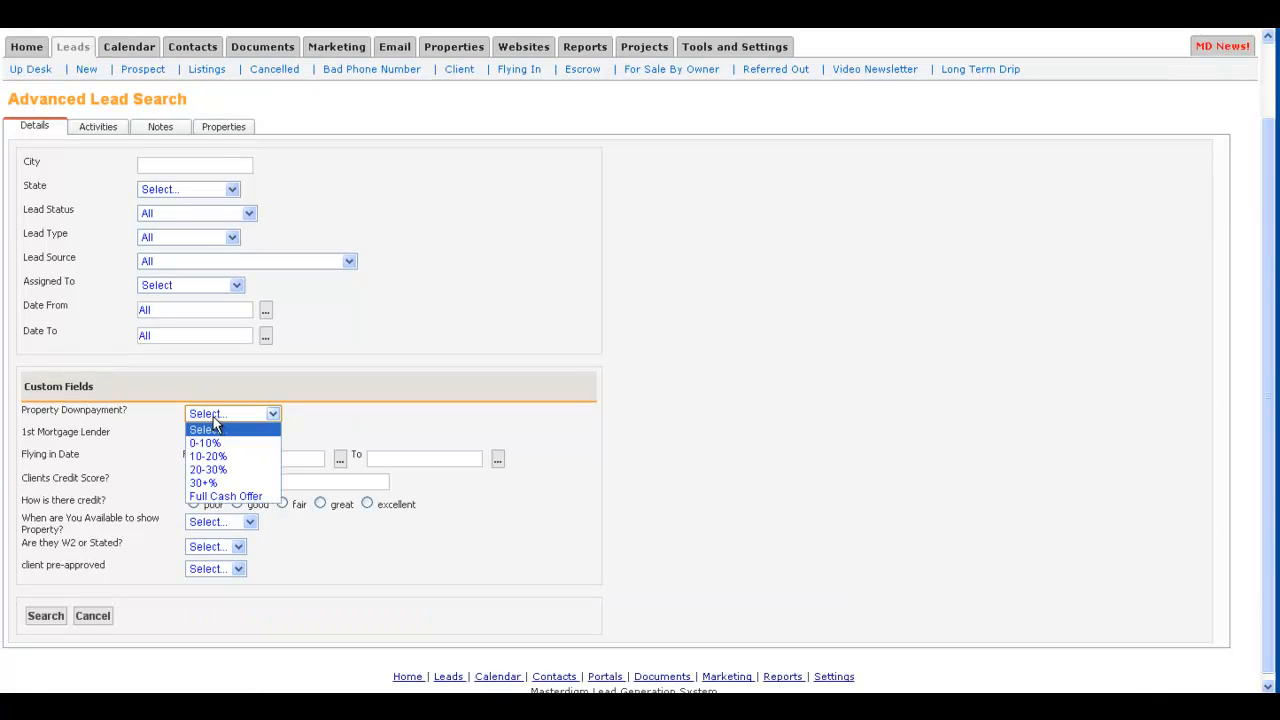
{"action": "left_click", "coordinate": [222, 494]}
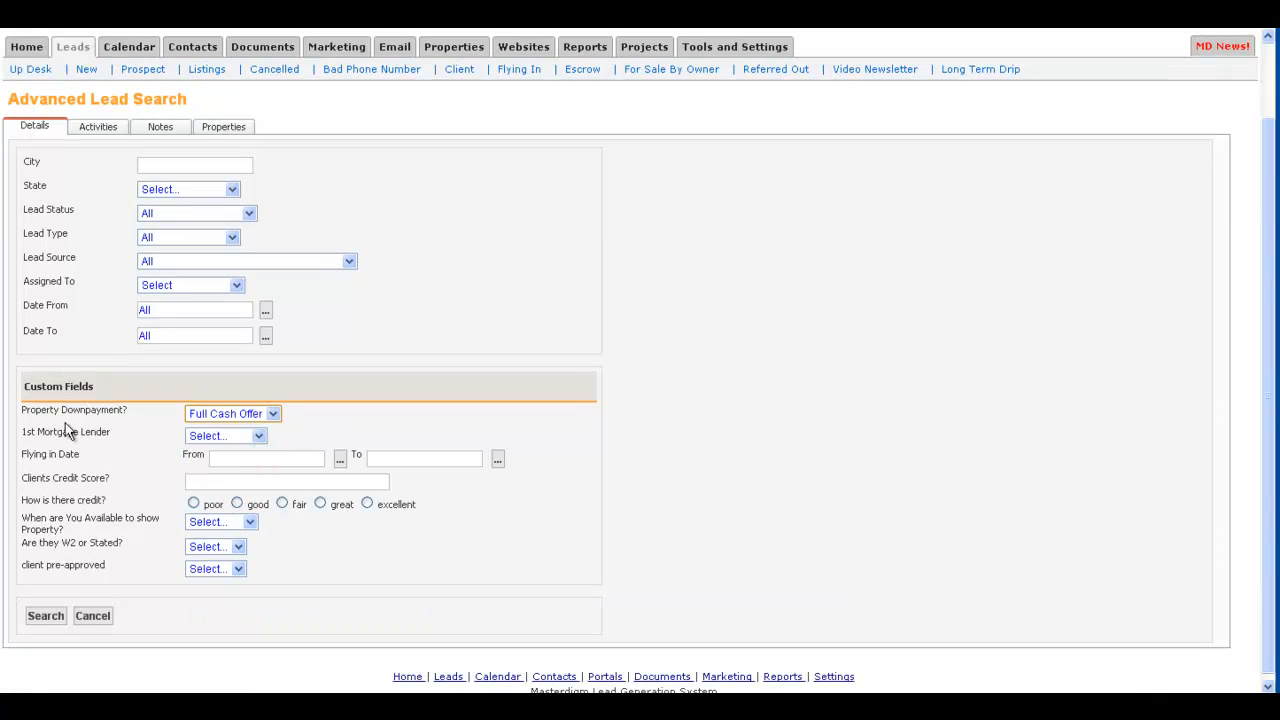
{"action": "left_click", "coordinate": [47, 619]}
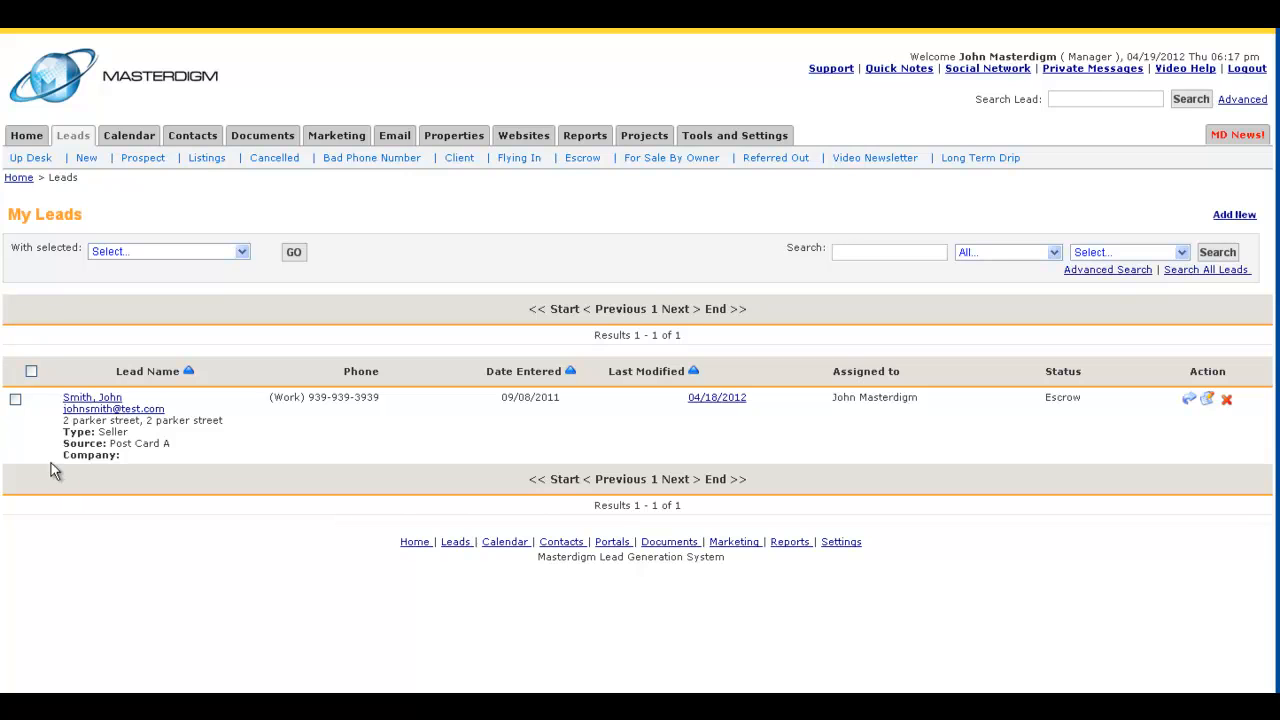
- Select all leads in the search results and start composing an email to them with the Send Email action
{"action": "left_click", "coordinate": [15, 399]}
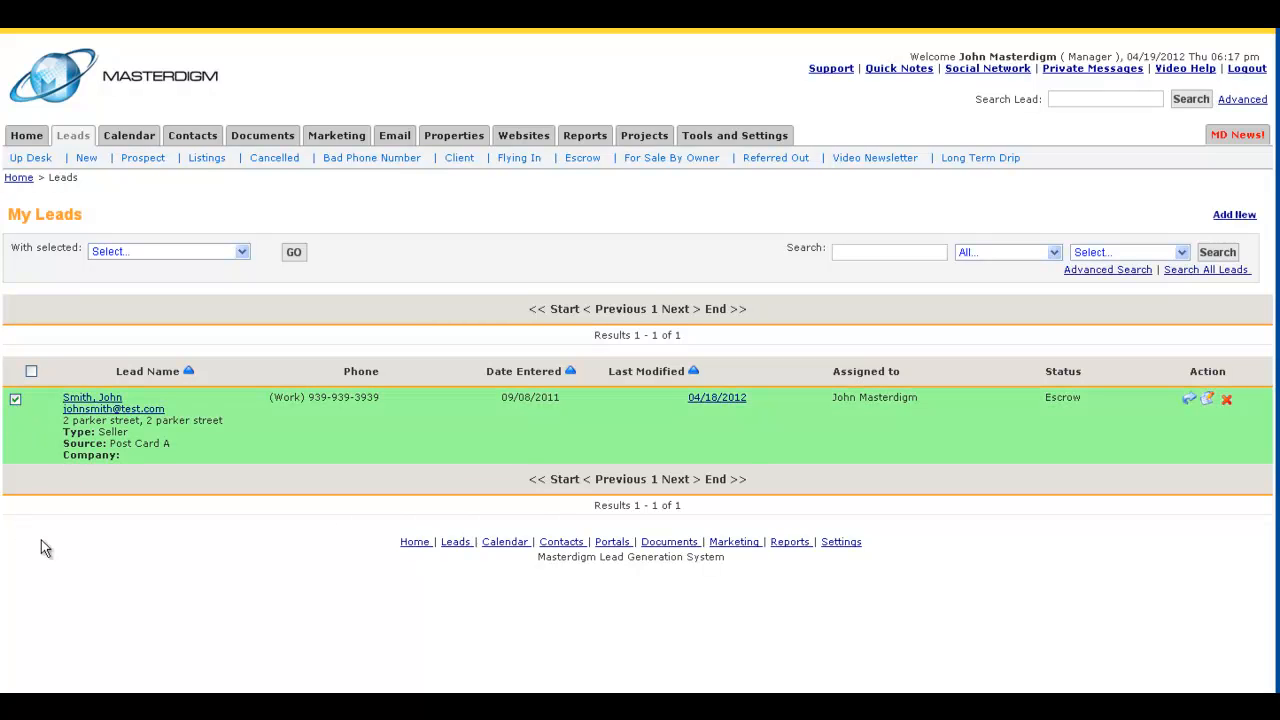
{"action": "left_click", "coordinate": [31, 372]}
{"action": "left_click", "coordinate": [130, 252]}
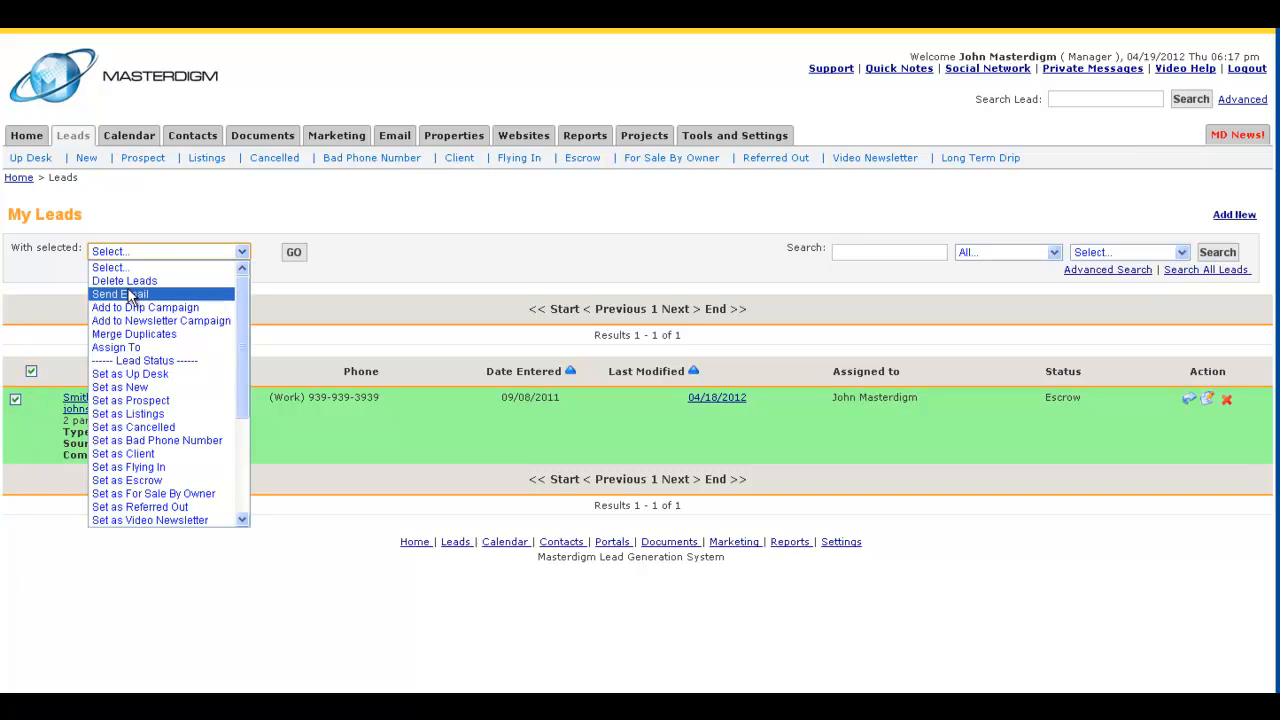
{"action": "left_click", "coordinate": [130, 294]}
{"action": "left_click", "coordinate": [296, 255]}
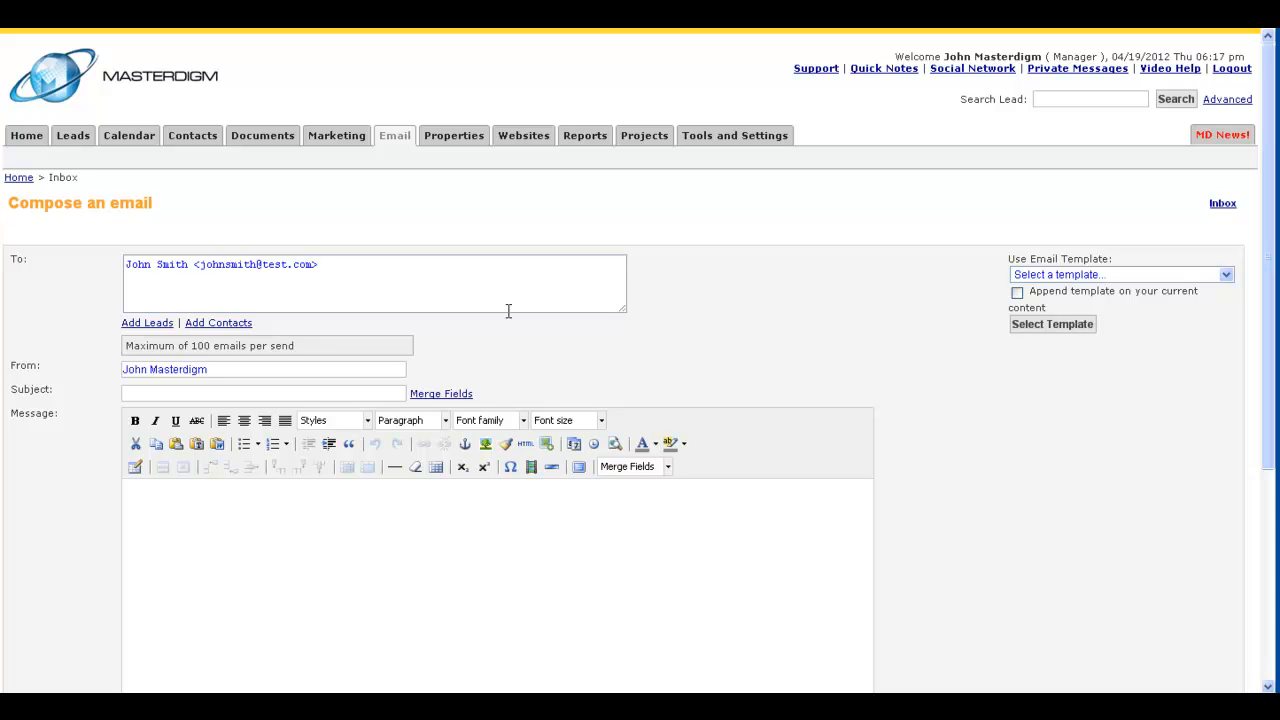
- Start another new lead custom field from the settings and name it "Any Special Need?"
{"action": "left_click", "coordinate": [722, 142]}
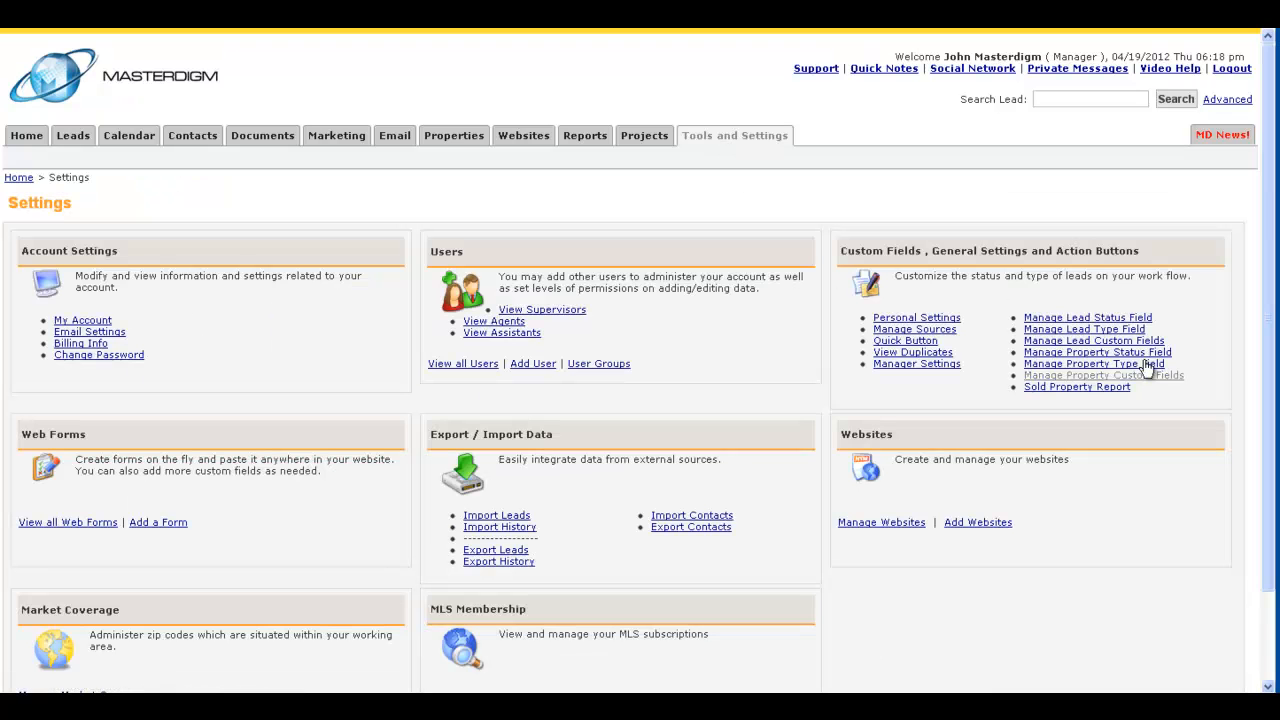
{"action": "left_click", "coordinate": [1083, 346]}
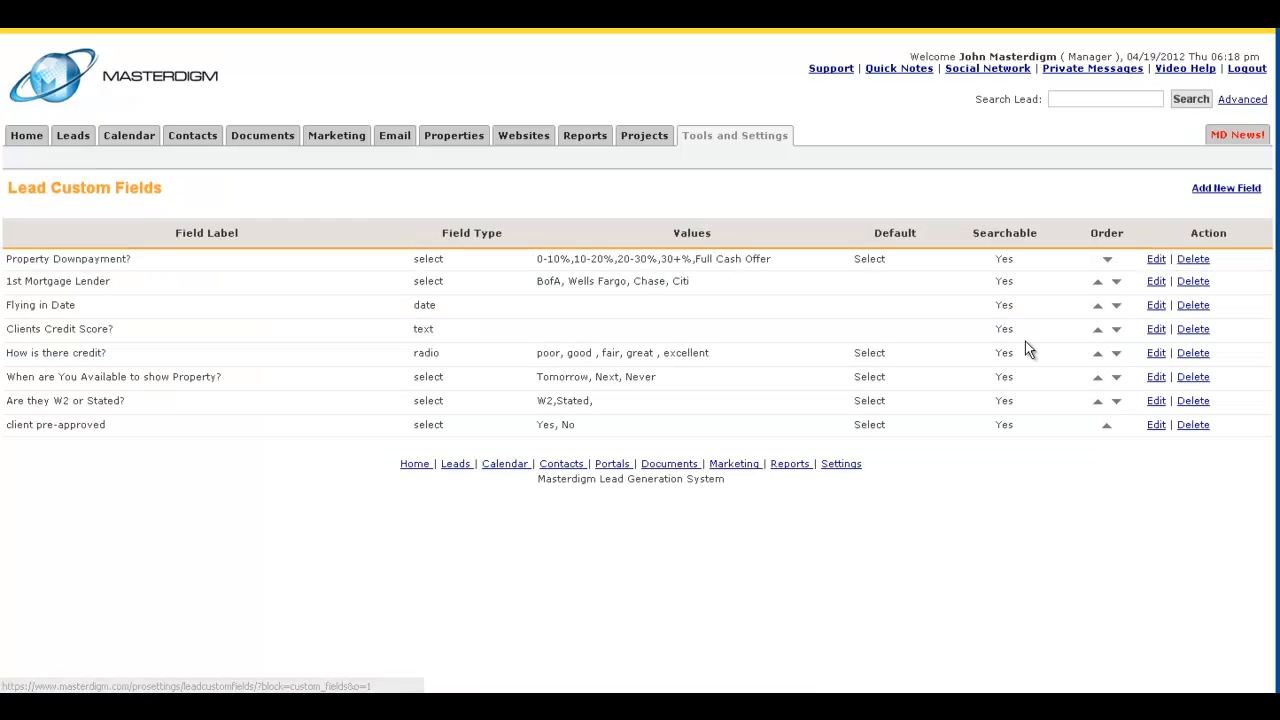
{"action": "left_click", "coordinate": [1226, 190]}
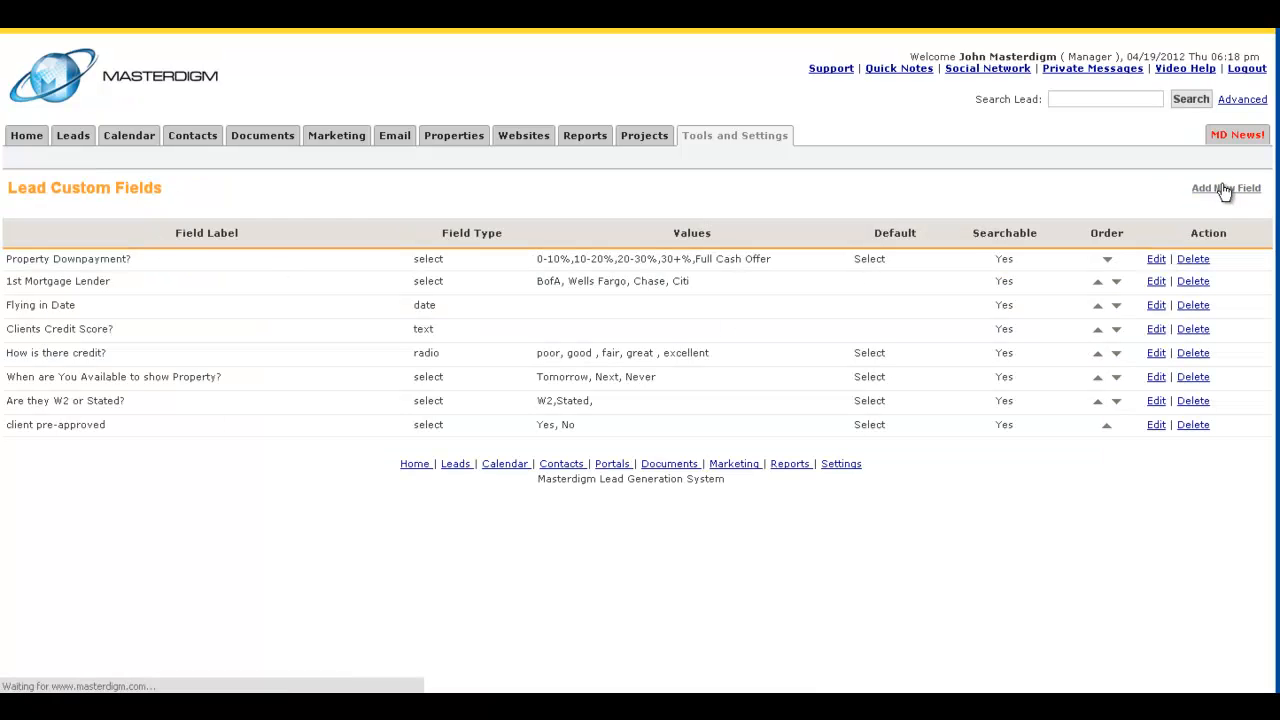
{"action": "left_click", "coordinate": [247, 238]}
{"action": "type", "text": "Any Special Need?"}
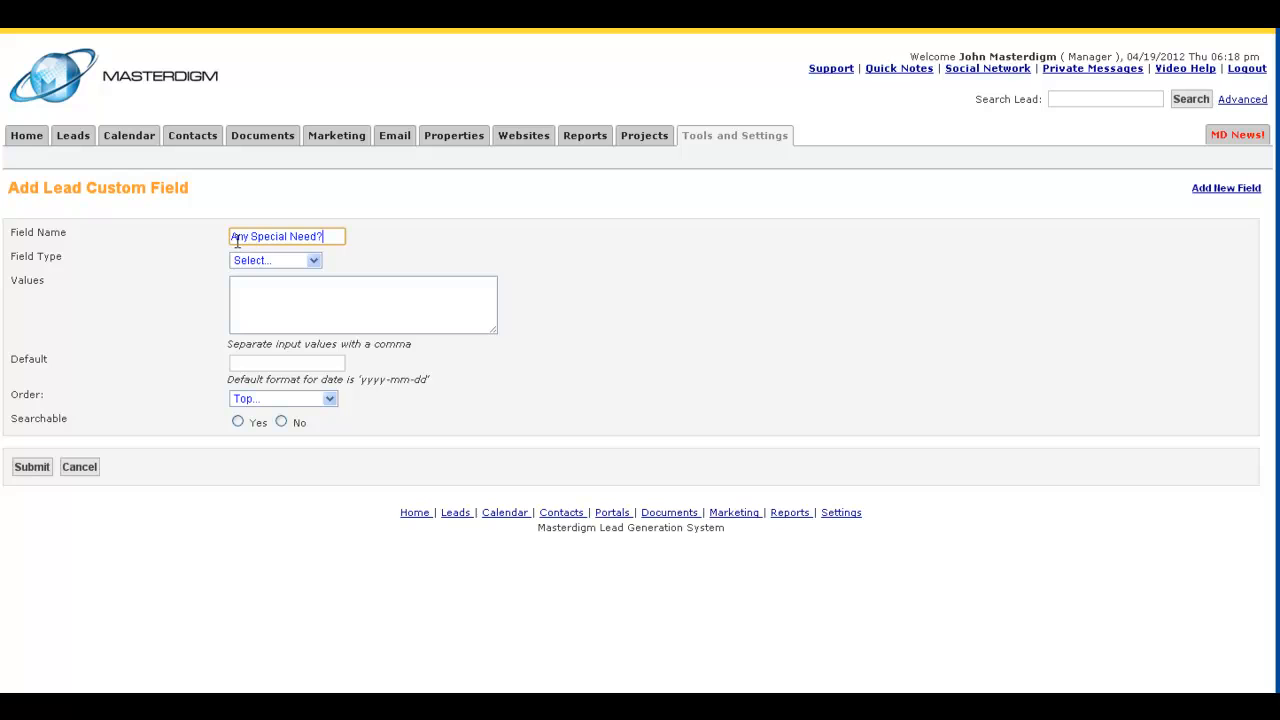
- Finish the "Any Special Needs?" field as searchable check boxes with values "Wheel chair access, Pool, Ocean View" and submit it
{"action": "left_click", "coordinate": [310, 259]}
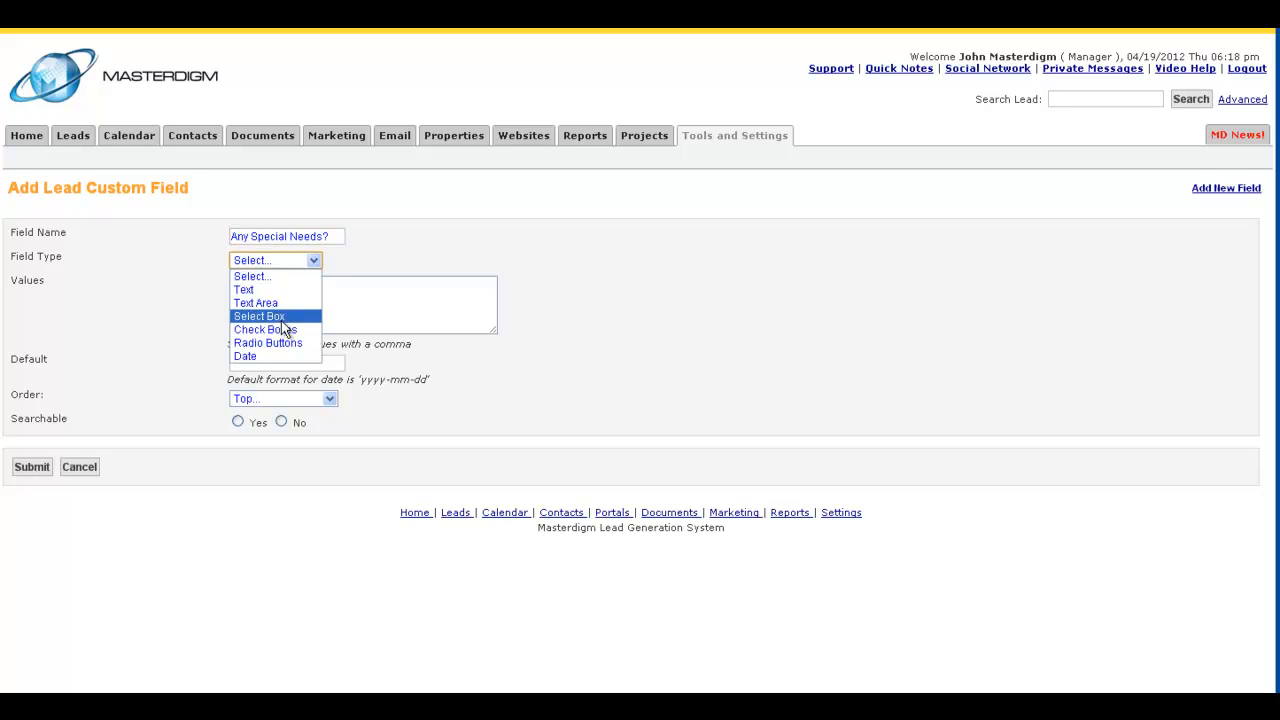
{"action": "left_click", "coordinate": [277, 331]}
{"action": "left_click", "coordinate": [277, 319]}
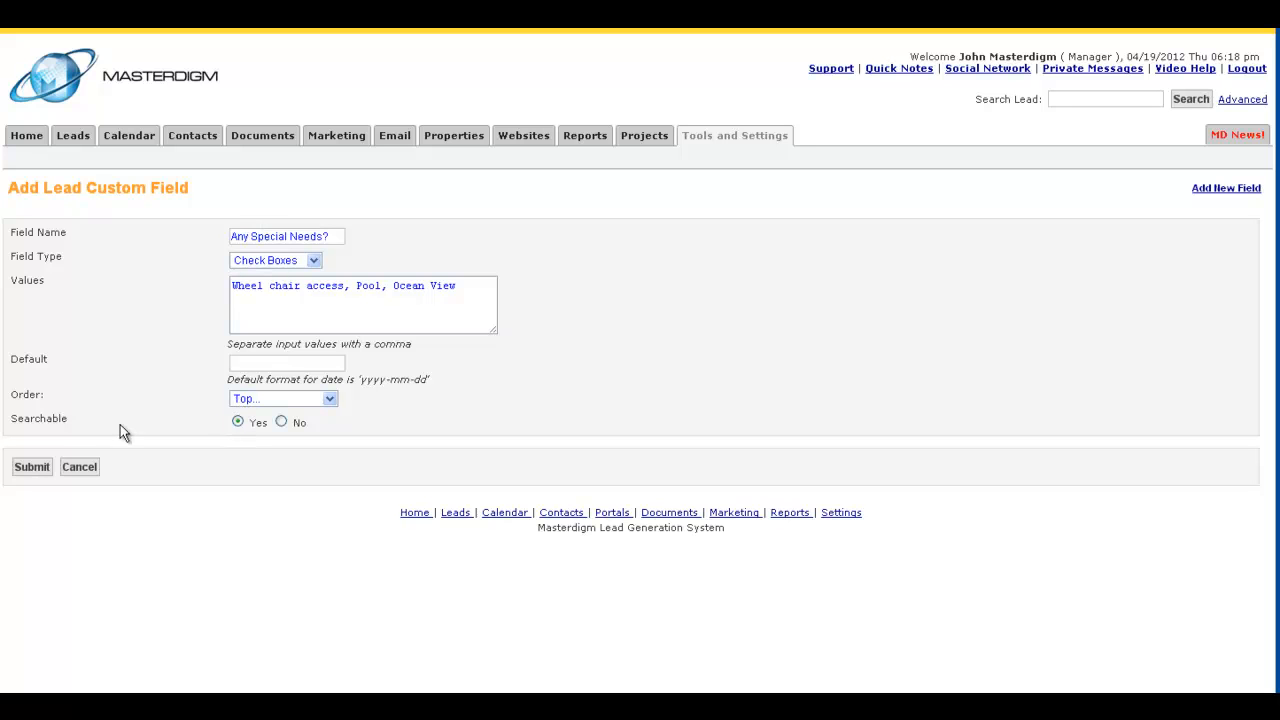
{"action": "left_click", "coordinate": [31, 466]}
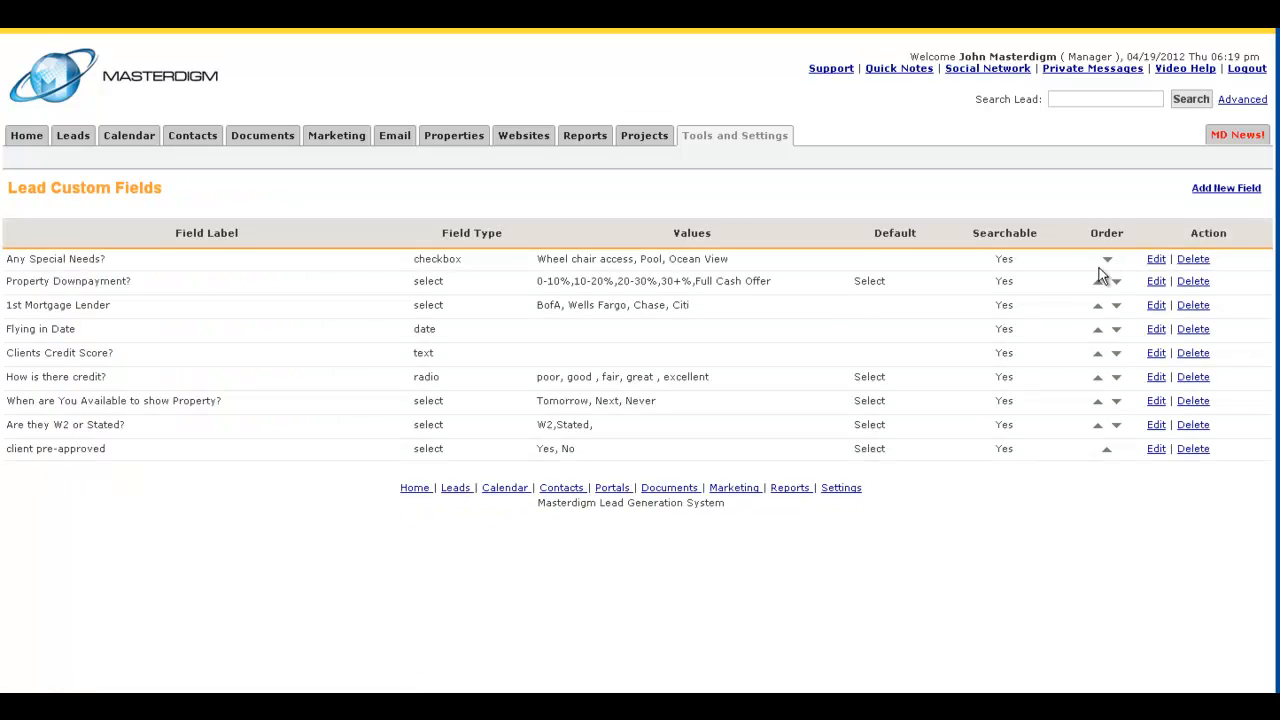
- Move the "Are they W2 or Stated?" field above "How is there credit?" in the custom field order
{"action": "left_click", "coordinate": [1097, 426]}
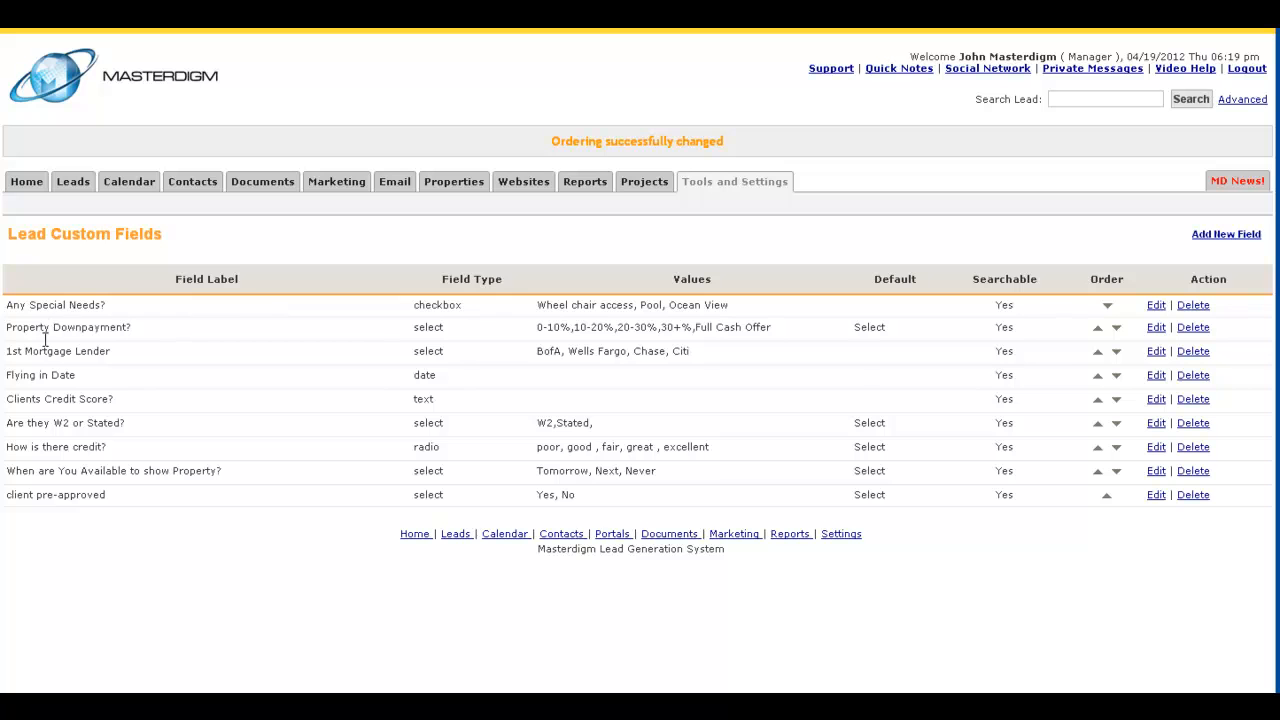
- Open the seller lead in Escrow status from Post Card A and tick Wheel chair access, Pool and Ocean View under Any Special Needs?
{"action": "left_click", "coordinate": [73, 181]}
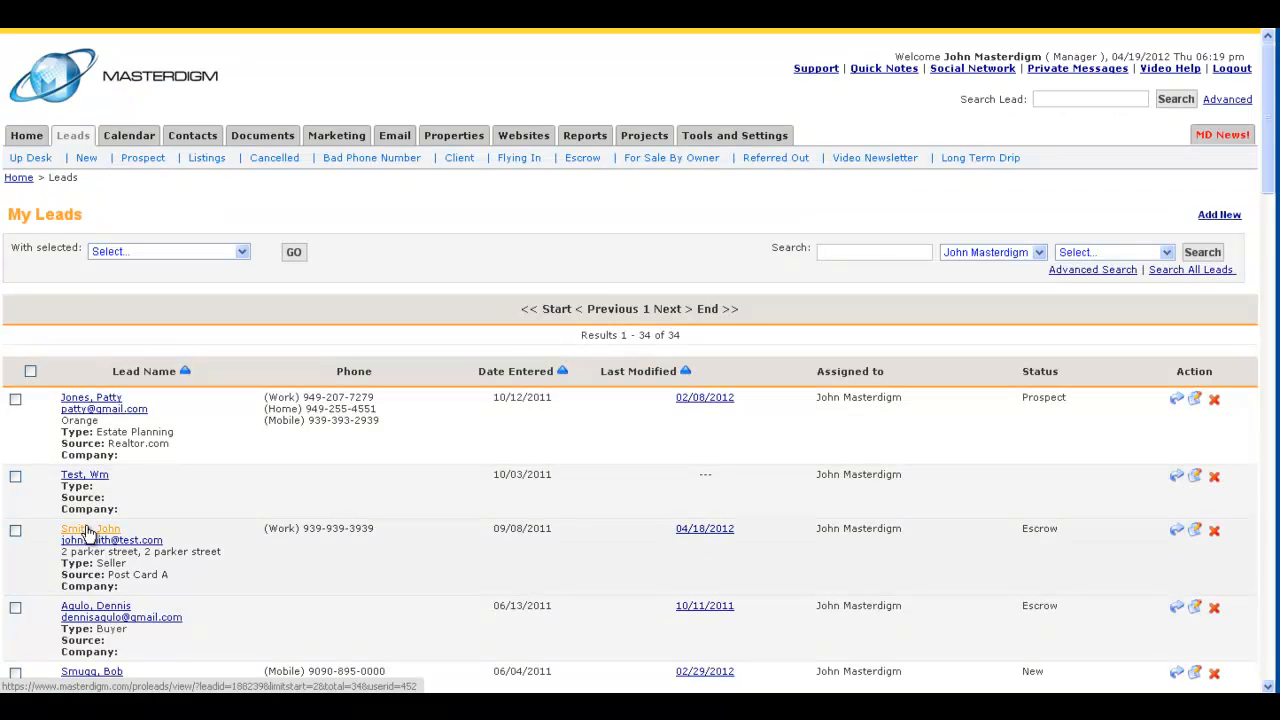
{"action": "left_click", "coordinate": [86, 528]}
{"action": "scroll", "coordinate": [94, 532], "scroll_direction": "down", "scroll_amount": 3}
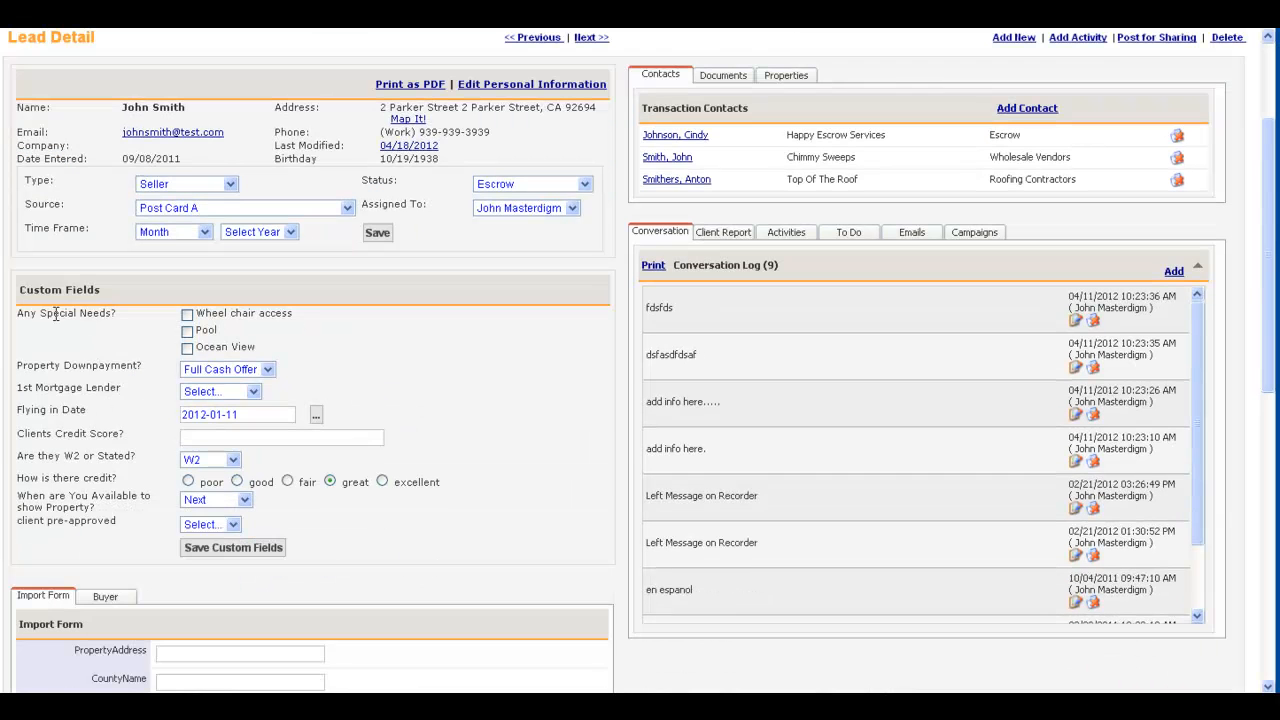
{"action": "left_click", "coordinate": [187, 314]}
{"action": "left_click", "coordinate": [187, 331]}
{"action": "left_click", "coordinate": [186, 350]}
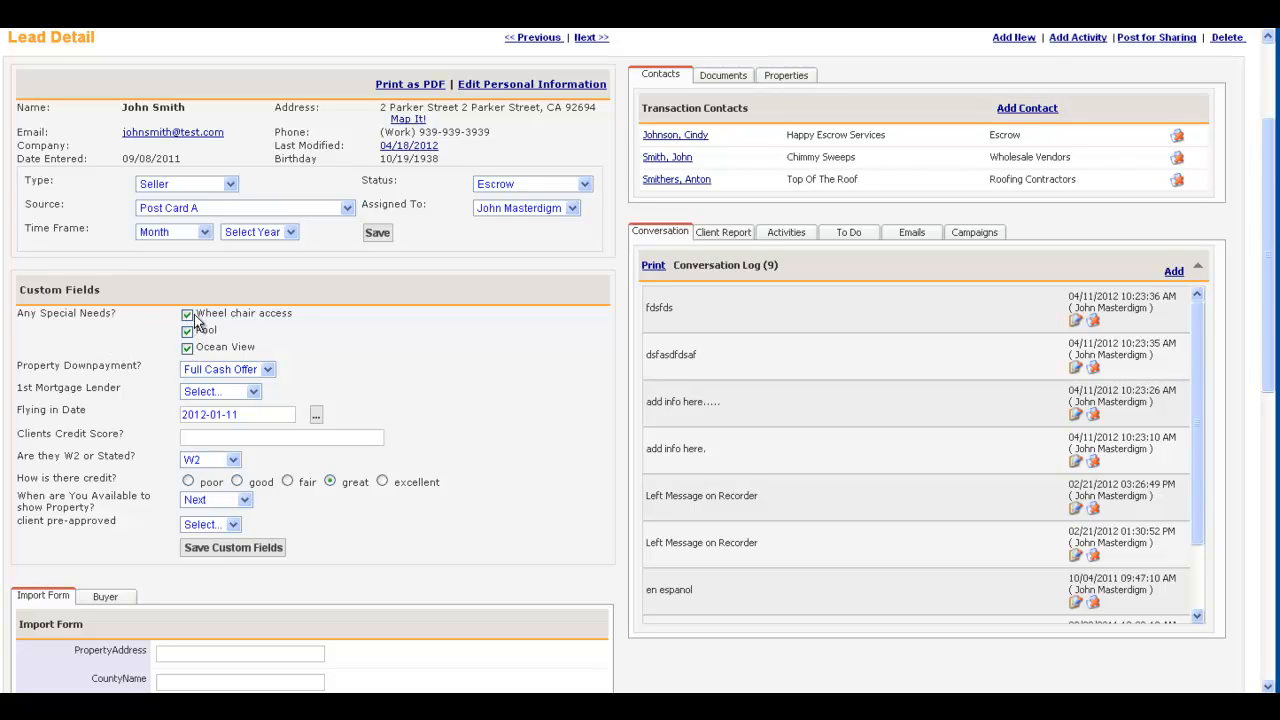
- Set the lead's Clients Credit Score? to 720 and How is there credit? to poor, reviewing the options of the other custom fields
{"action": "left_click", "coordinate": [222, 370]}
{"action": "left_click", "coordinate": [225, 369]}
{"action": "left_click", "coordinate": [252, 392]}
{"action": "left_click", "coordinate": [251, 393]}
{"action": "left_click", "coordinate": [194, 438]}
{"action": "left_click", "coordinate": [232, 460]}
{"action": "left_click", "coordinate": [232, 460]}
{"action": "left_click", "coordinate": [189, 482]}
{"action": "left_click", "coordinate": [288, 482]}
{"action": "left_click", "coordinate": [188, 481]}
{"action": "left_click", "coordinate": [228, 499]}
{"action": "left_click", "coordinate": [230, 499]}
- Run an advanced lead search with all criteria and custom fields left blank
{"action": "scroll", "coordinate": [548, 474], "scroll_direction": "up", "scroll_amount": 3}
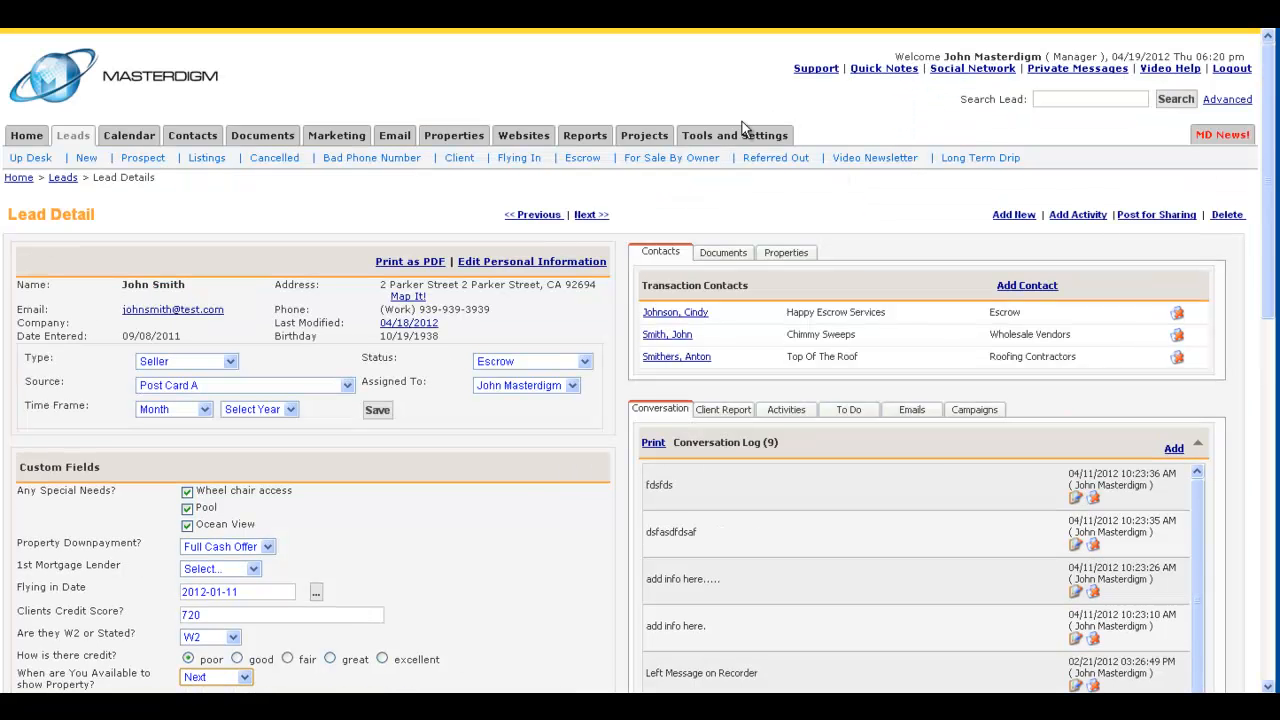
{"action": "scroll", "coordinate": [418, 540], "scroll_direction": "down", "scroll_amount": 2}
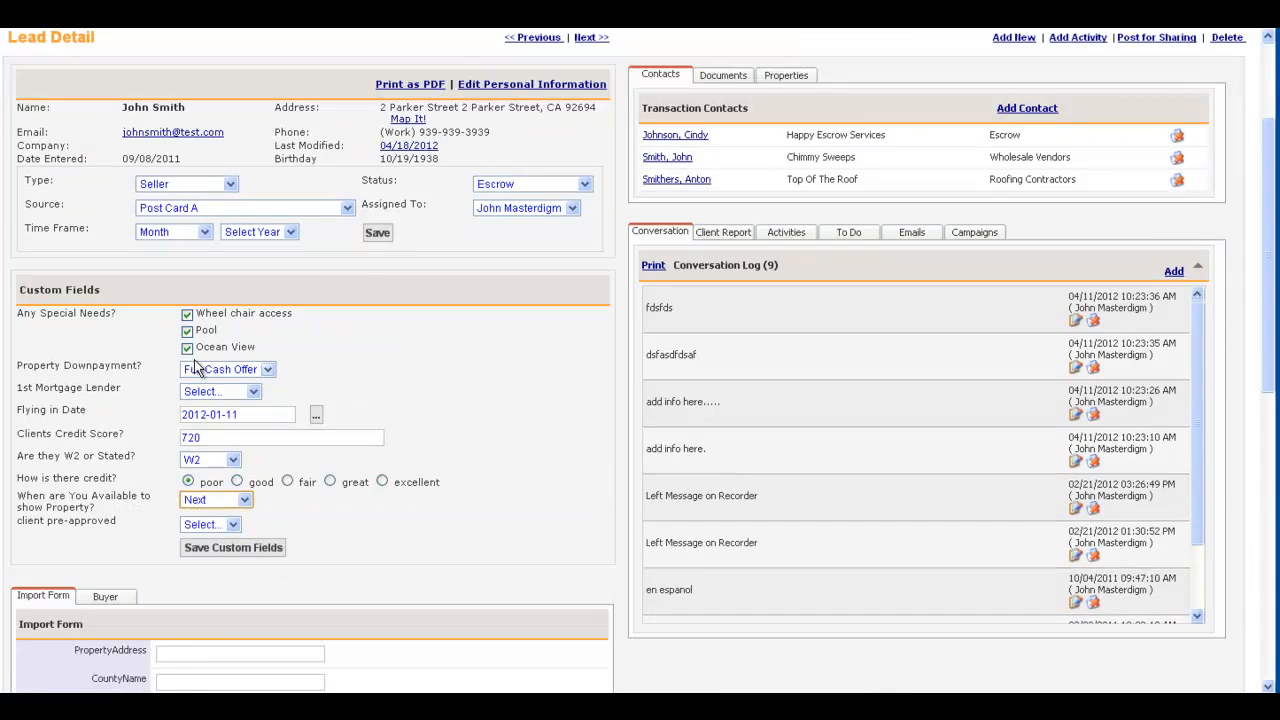
{"action": "scroll", "coordinate": [290, 523], "scroll_direction": "up", "scroll_amount": 2}
{"action": "left_click", "coordinate": [1211, 101]}
{"action": "scroll", "coordinate": [138, 430], "scroll_direction": "down", "scroll_amount": 2}
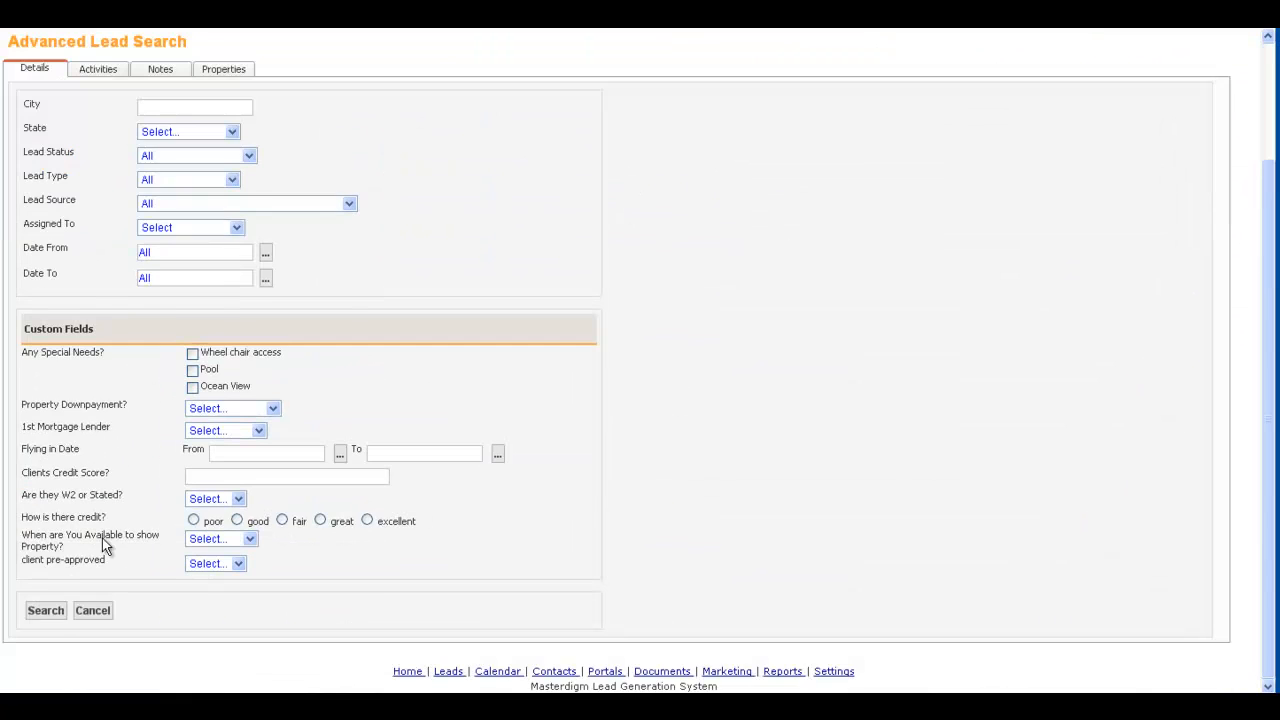
{"action": "left_click", "coordinate": [31, 617]}
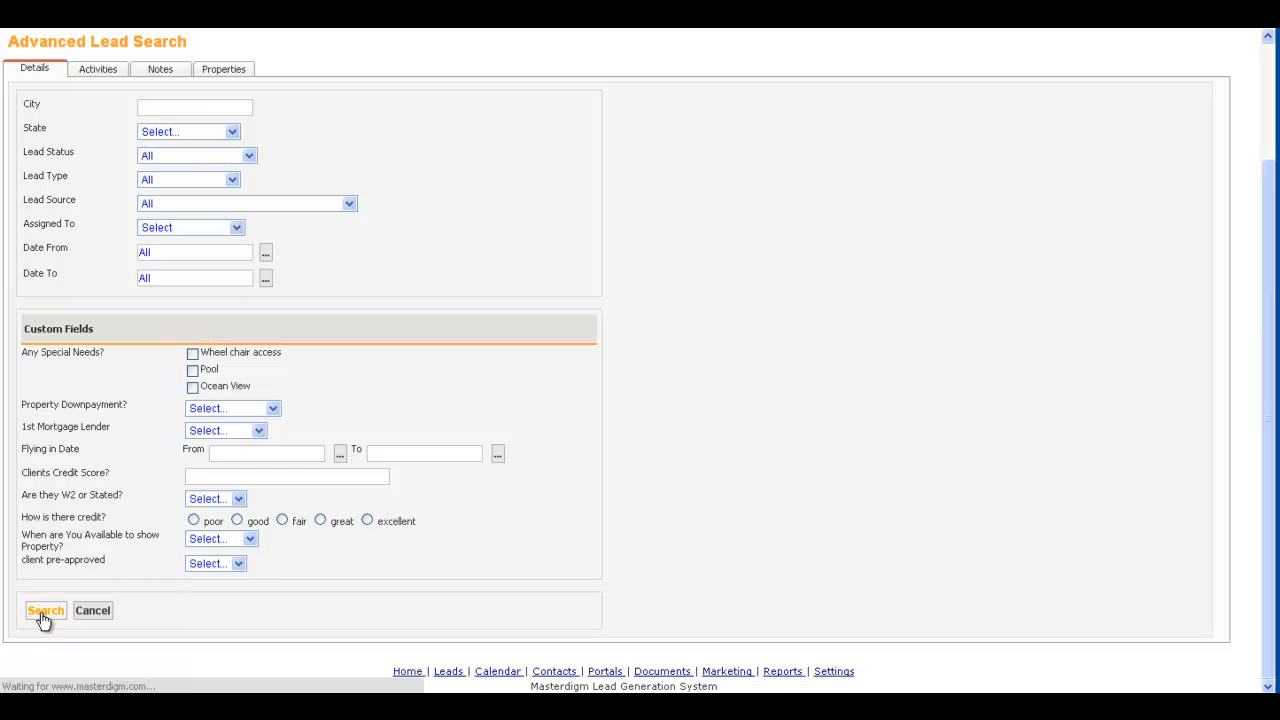
- Select all leads in the search results and choose Add to Drip Campaign as the bulk action
{"action": "left_click", "coordinate": [30, 371]}
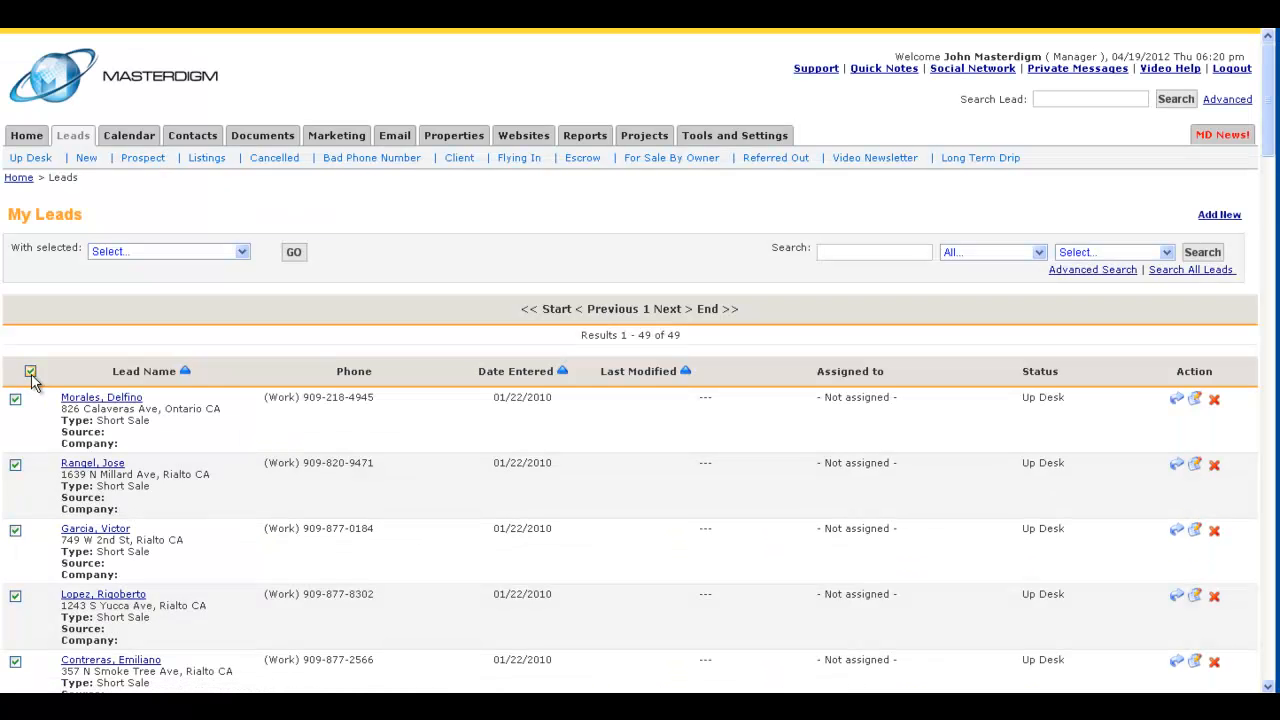
{"action": "left_click", "coordinate": [142, 251]}
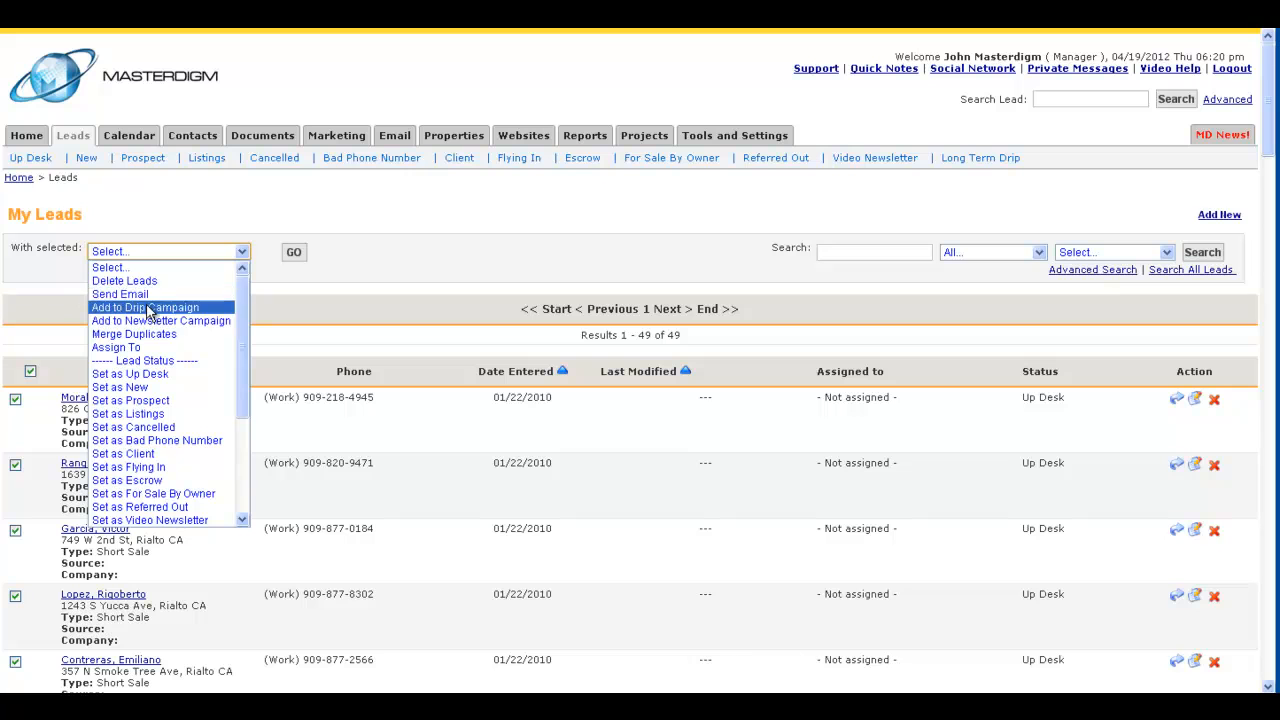
{"action": "left_click", "coordinate": [145, 308]}
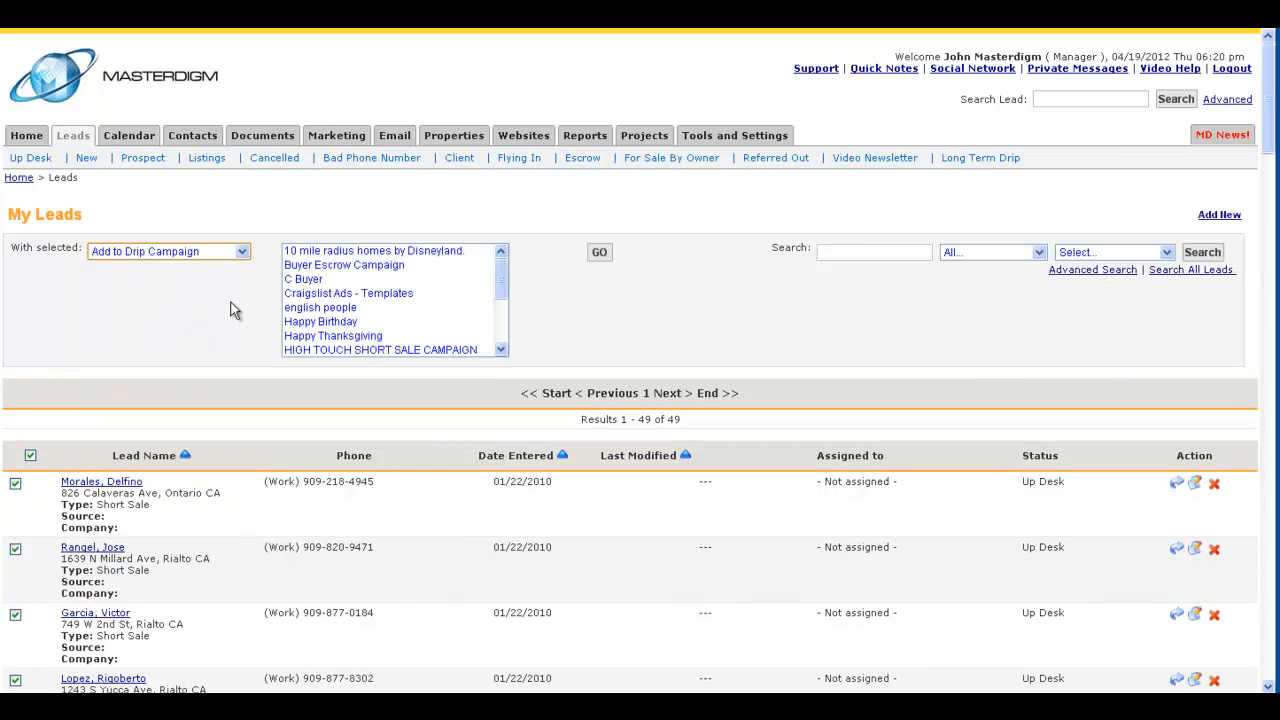